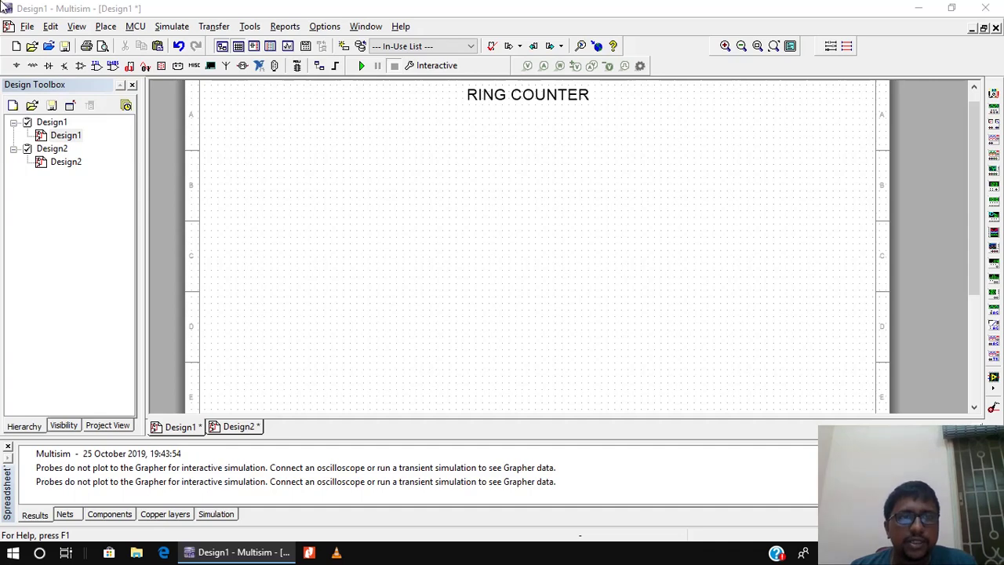
Place section A of a 74LS74D dual D flip-flop from the TTL 74LS family at the left of the sheet.
left_click(106, 25)
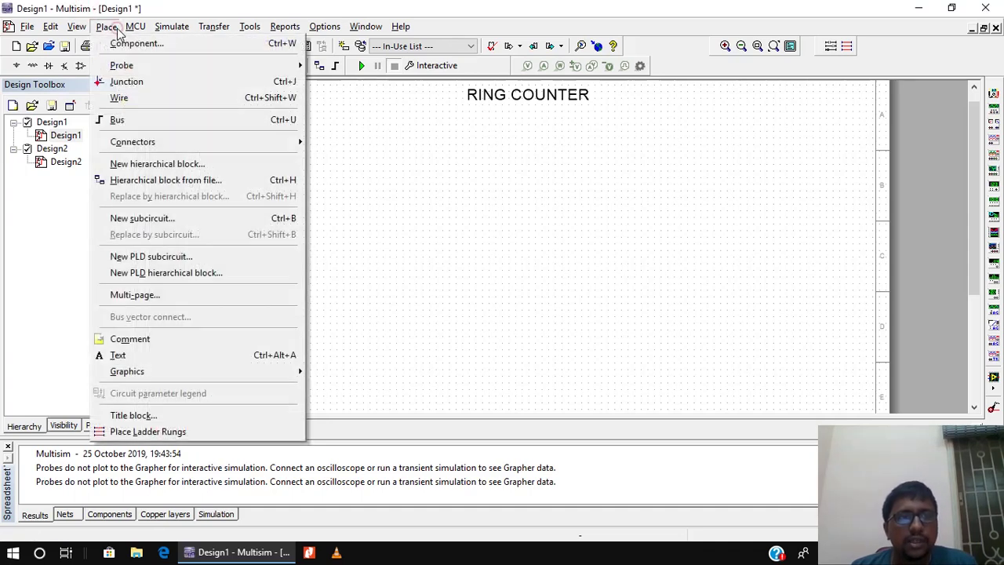
left_click(129, 42)
left_click(349, 172)
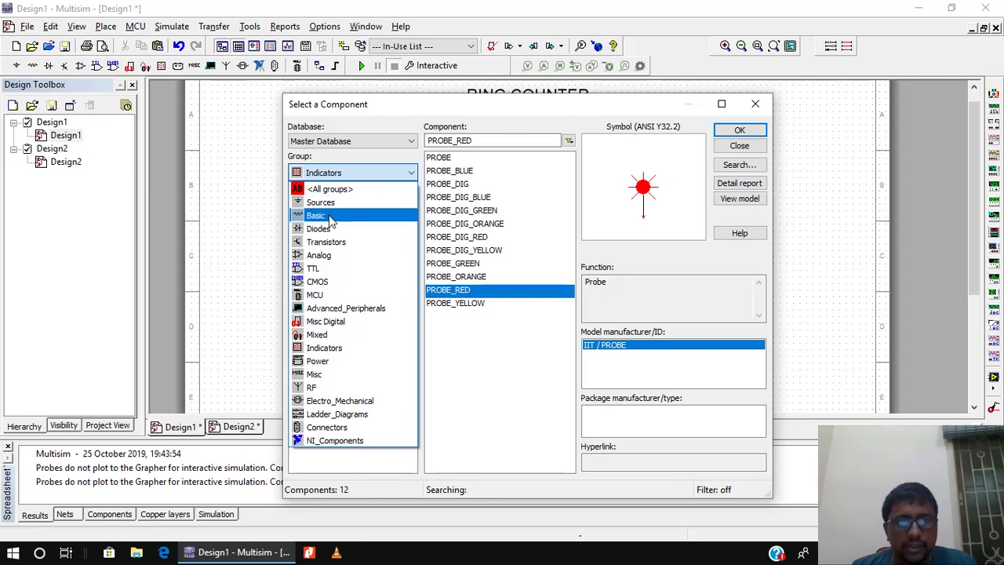
left_click(328, 268)
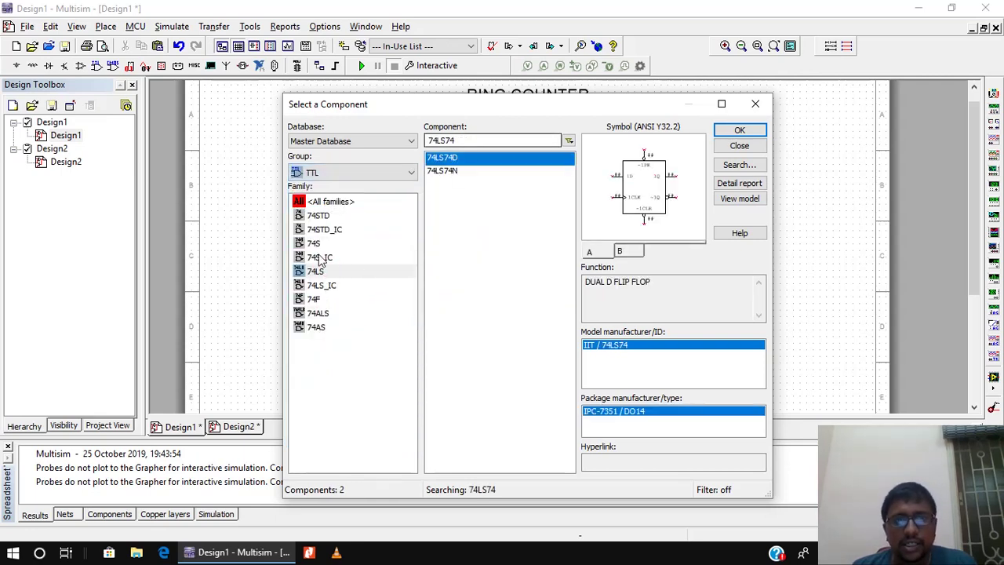
left_click(314, 272)
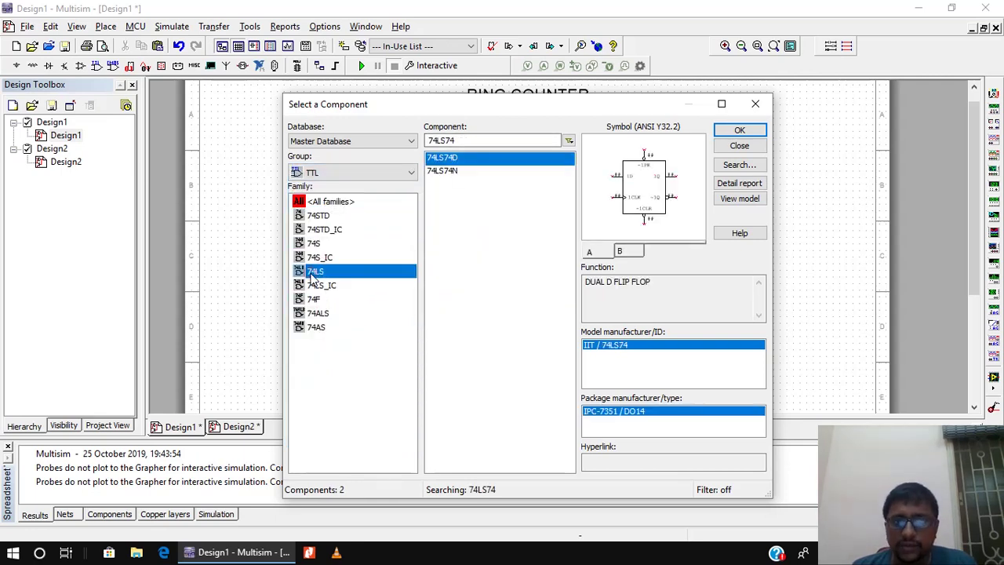
left_click(461, 141)
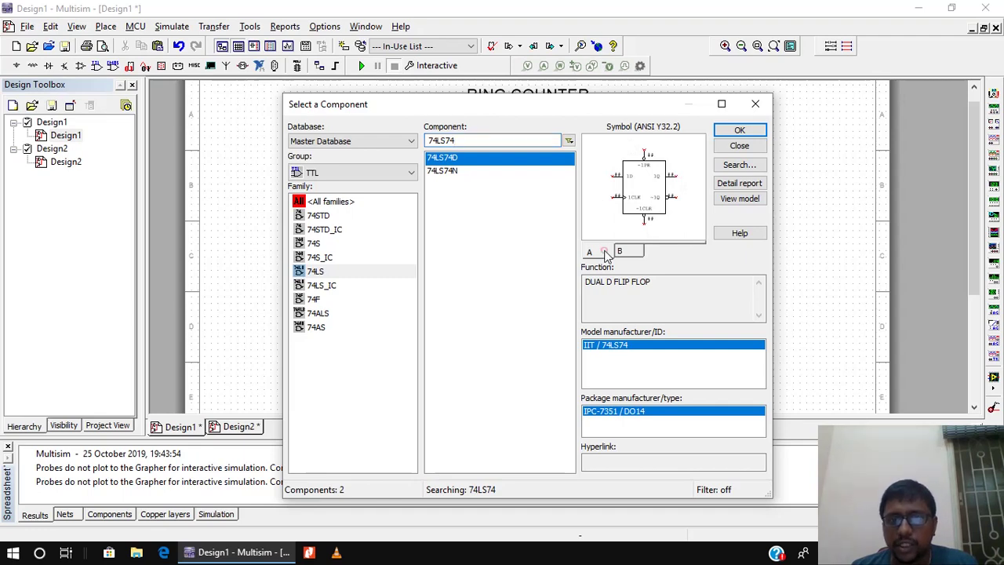
left_click(737, 131)
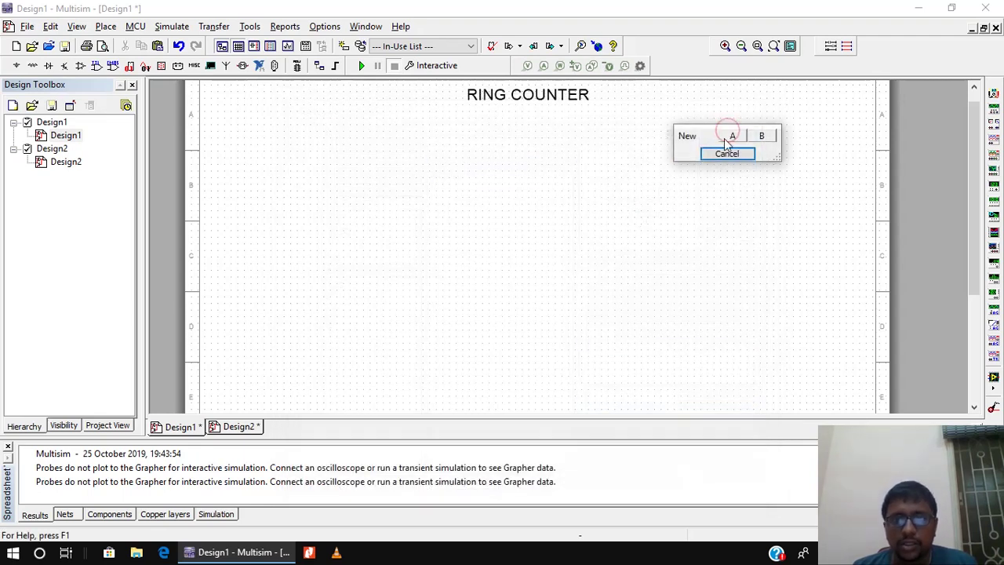
left_click(733, 139)
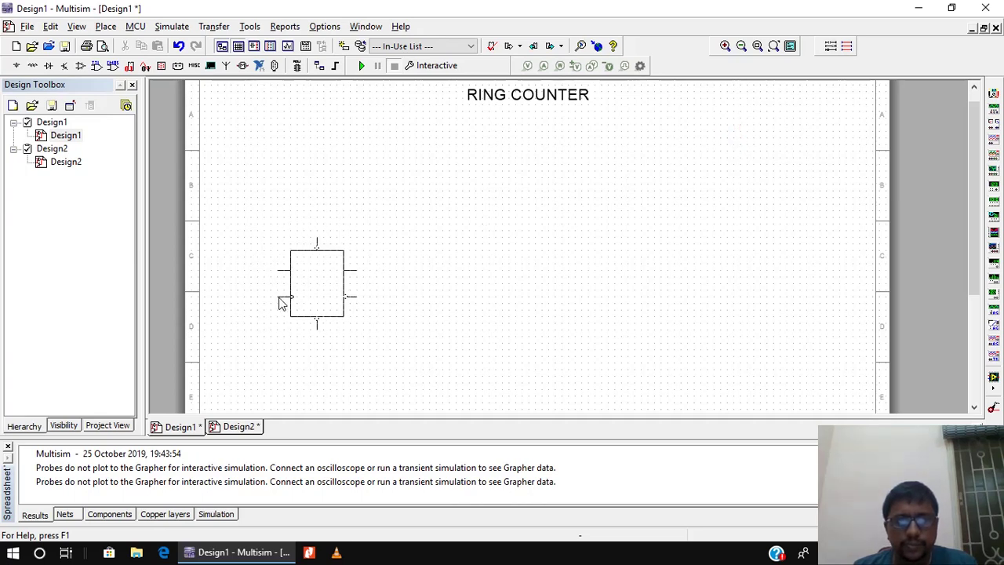
left_click(280, 301)
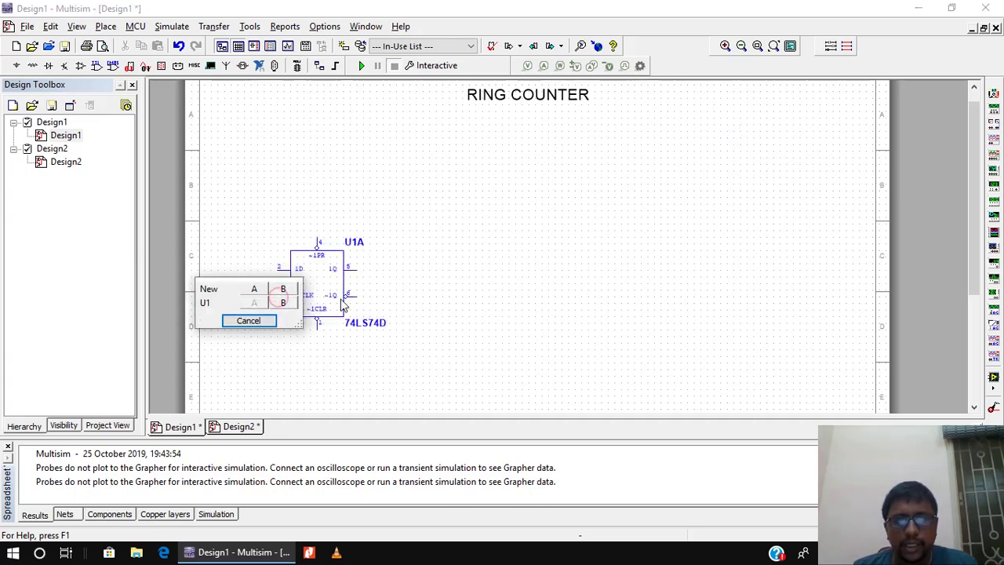
Place three more 74LS74D flip-flops in a row beside the first, each as section A of a new chip.
left_click(253, 290)
left_click(413, 294)
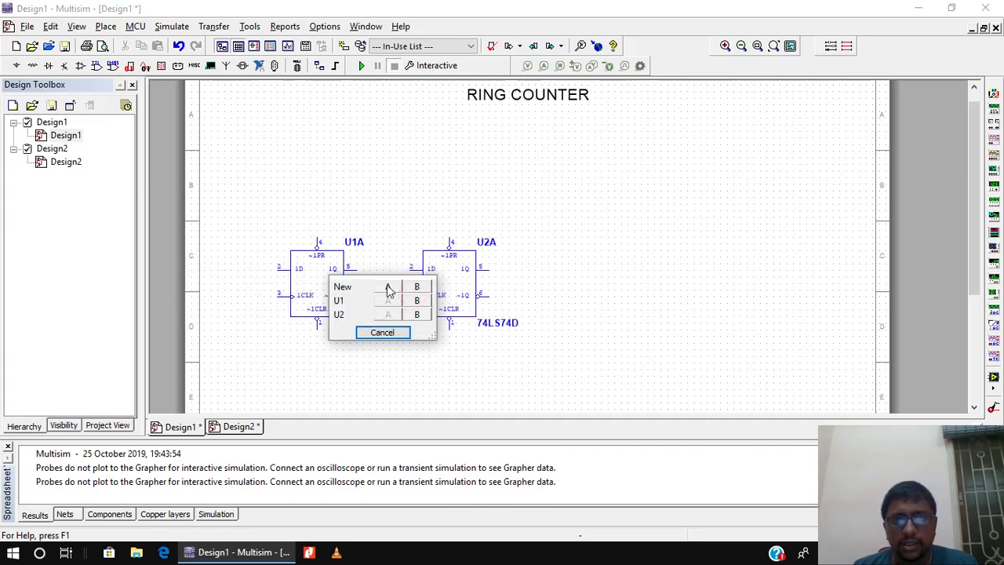
left_click(388, 286)
left_click(558, 295)
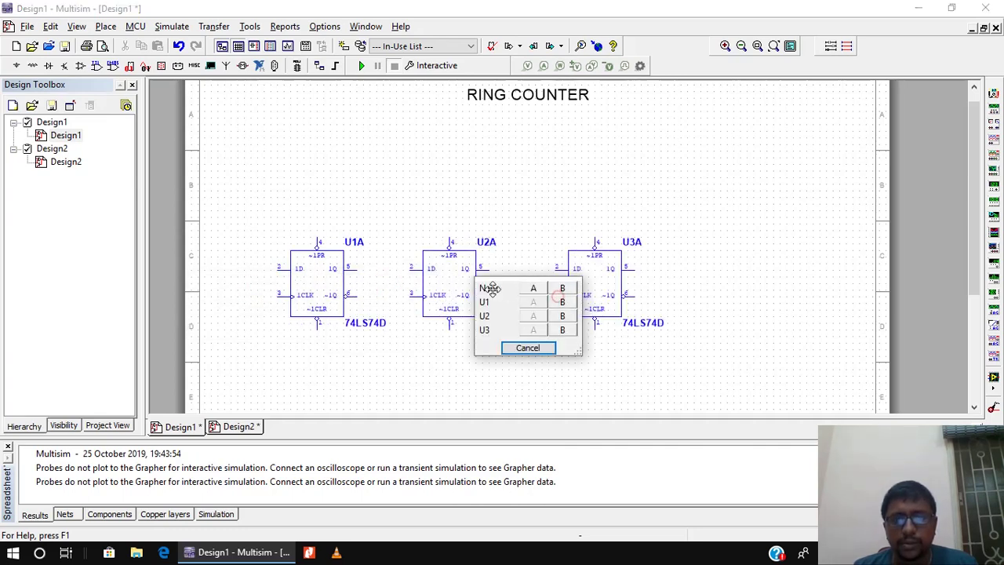
left_click(532, 289)
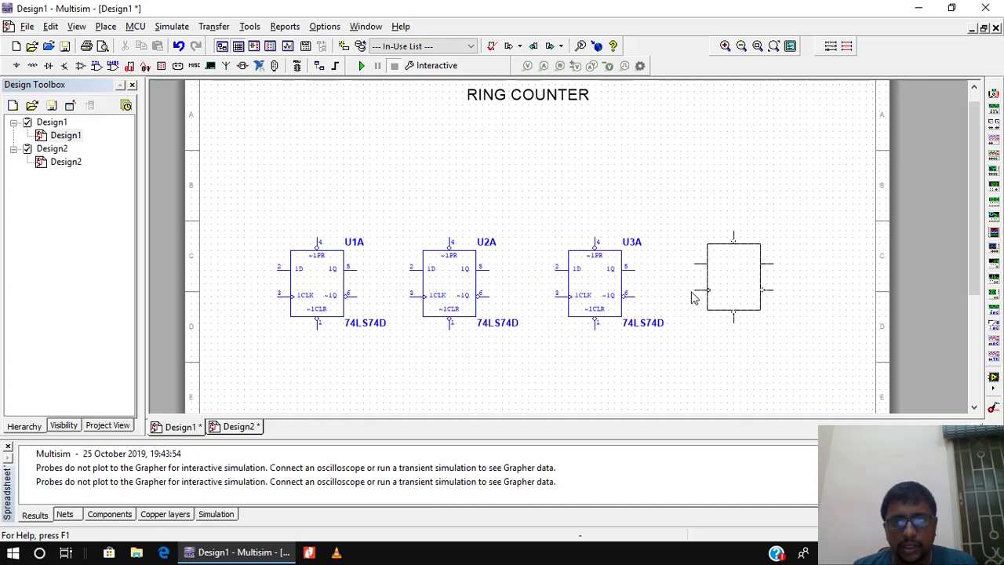
left_click(694, 297)
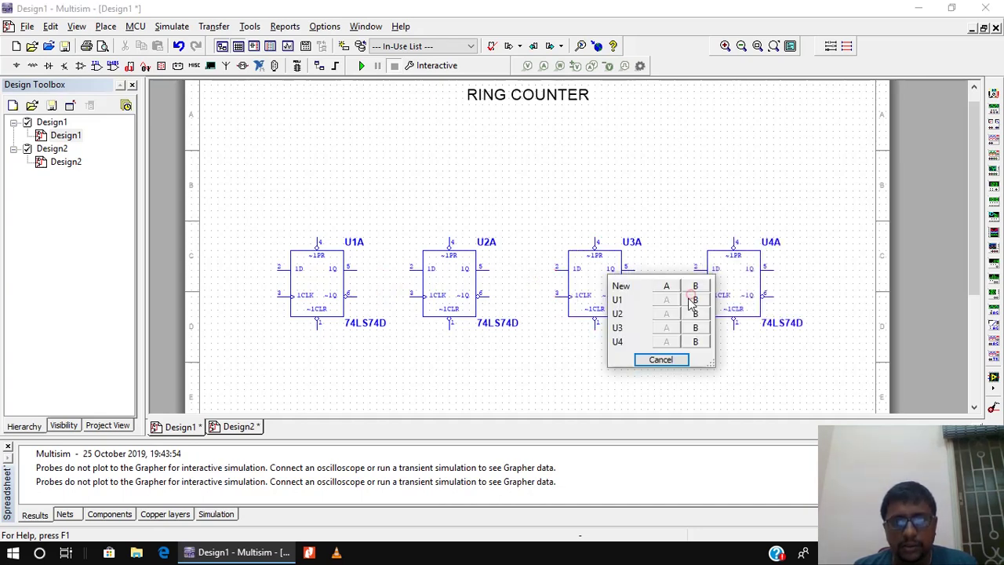
left_click(658, 362)
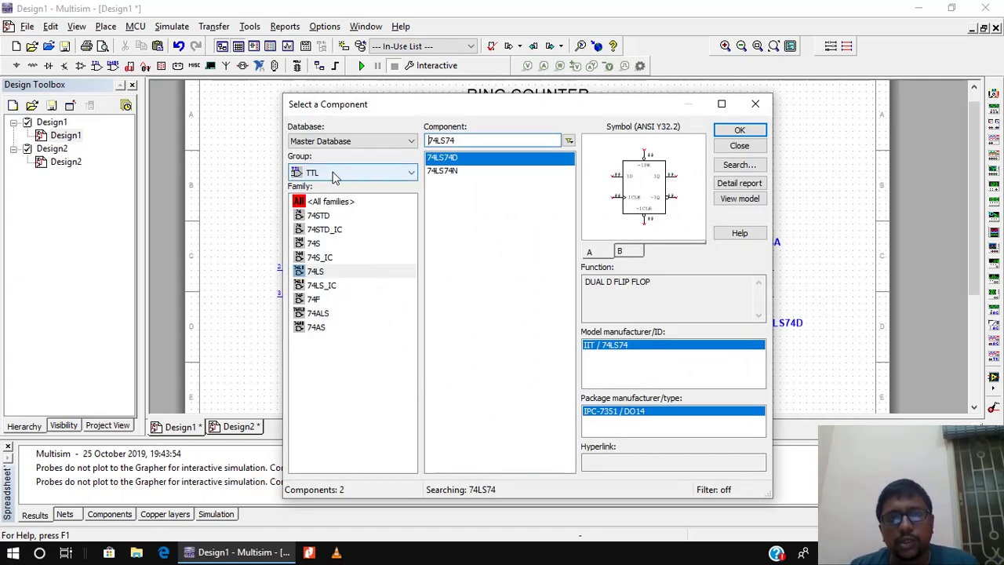
Place a DIGITAL_CLOCK from the digital sources family below and to the left of the first flip-flop.
left_click(334, 174)
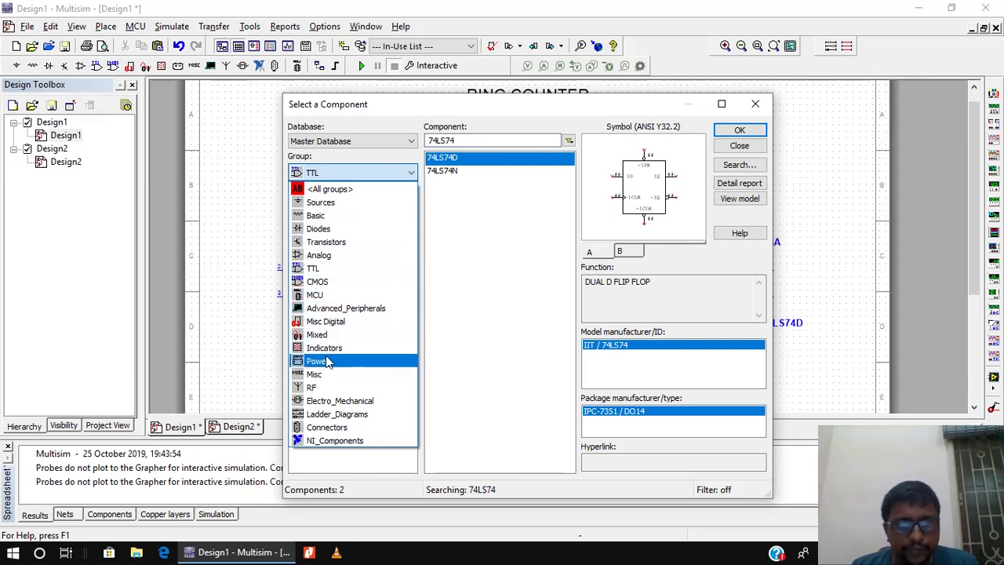
left_click(320, 202)
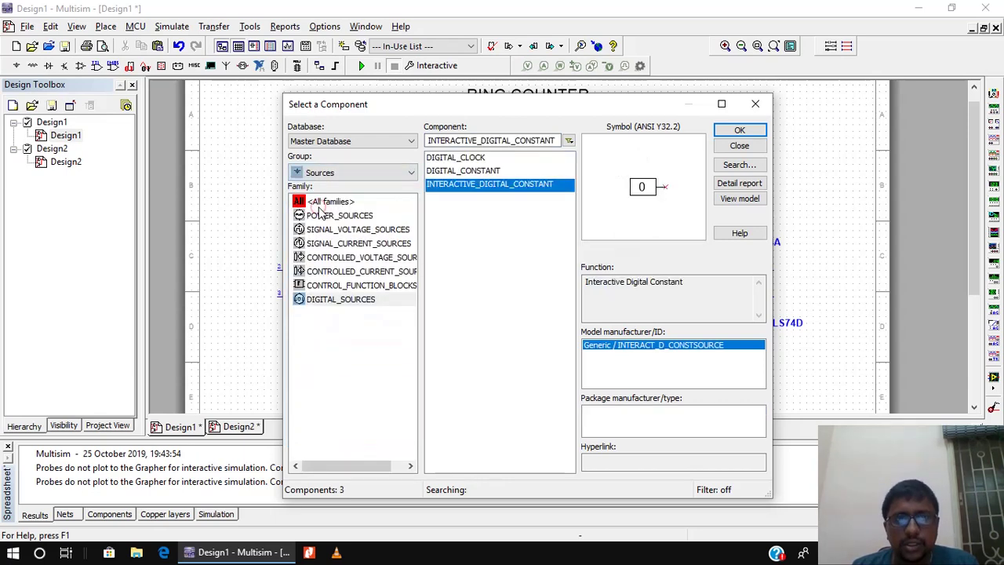
left_click(336, 302)
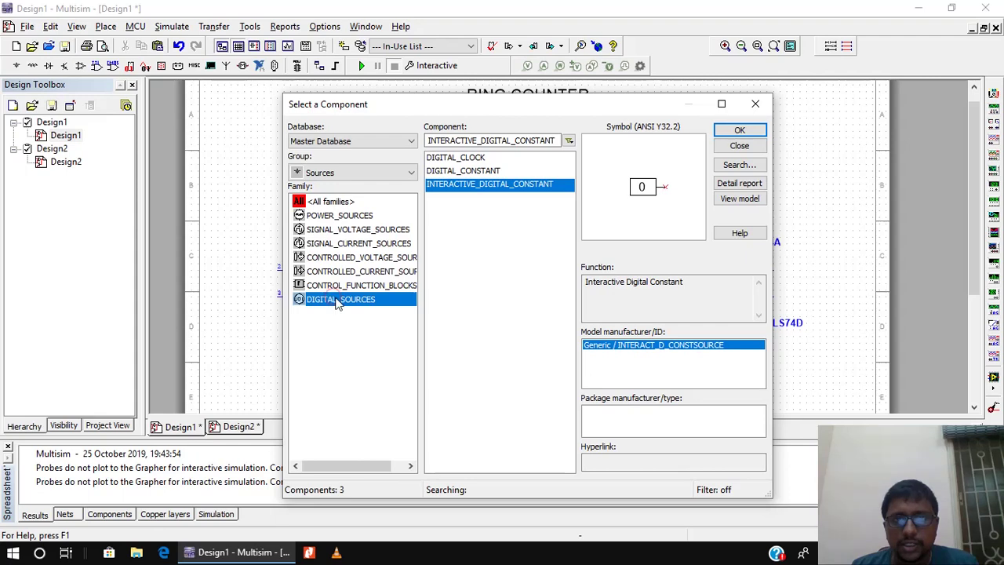
left_click(458, 158)
left_click(737, 130)
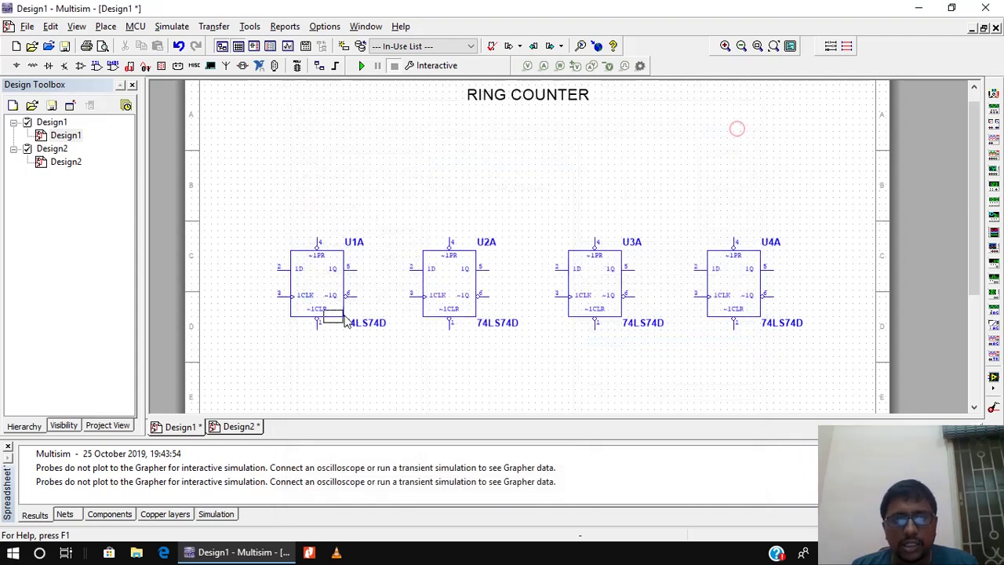
left_click(246, 355)
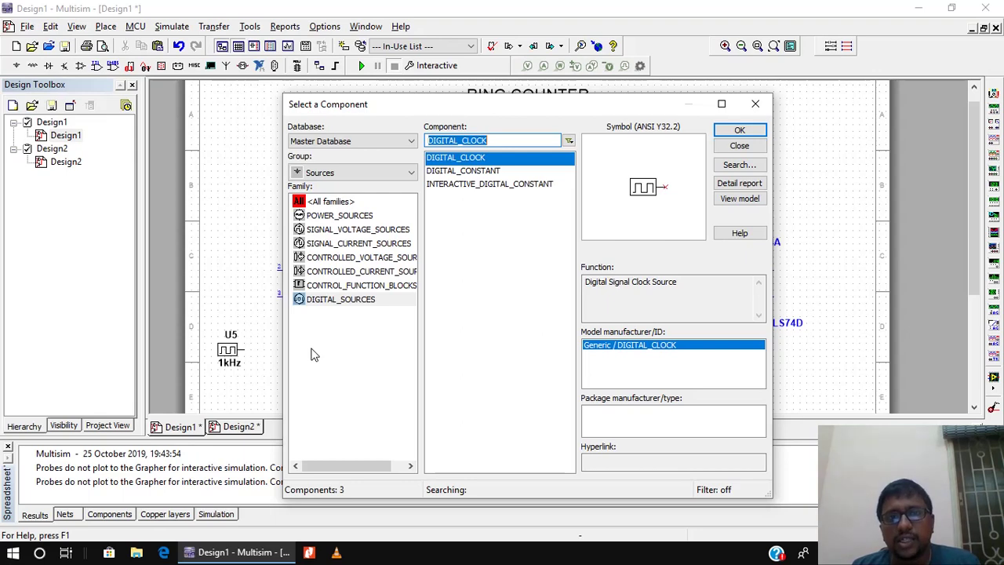
Place two INTERACTIVE_DIGITAL_CONSTANT sources, one above and left of the first flip-flop and one below the clock source.
left_click(508, 188)
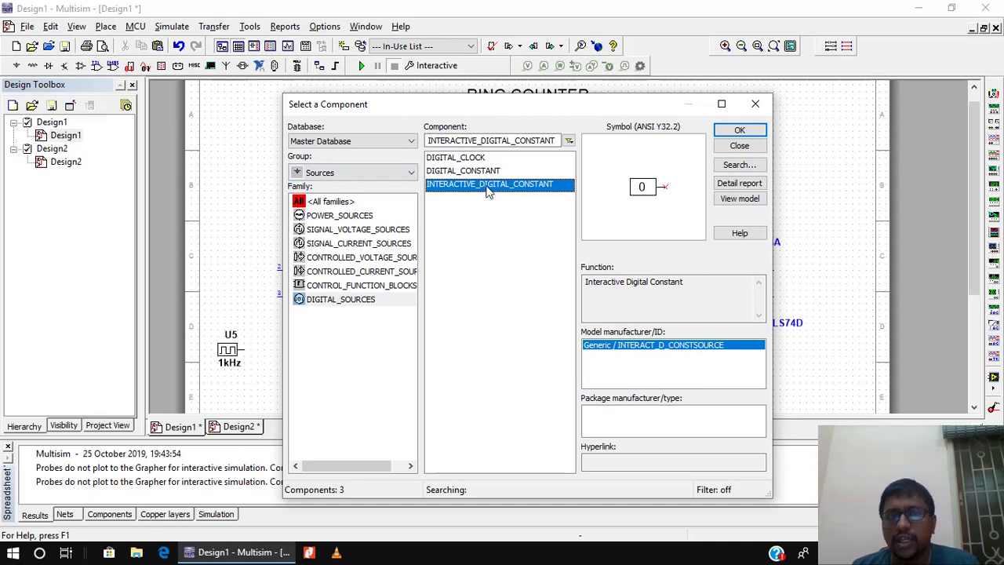
left_click(740, 131)
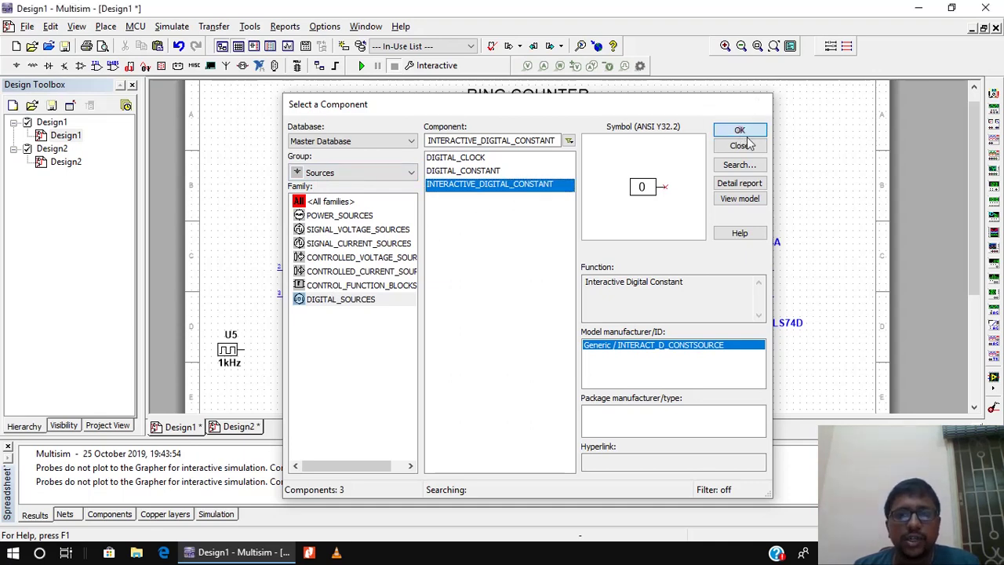
left_click(257, 223)
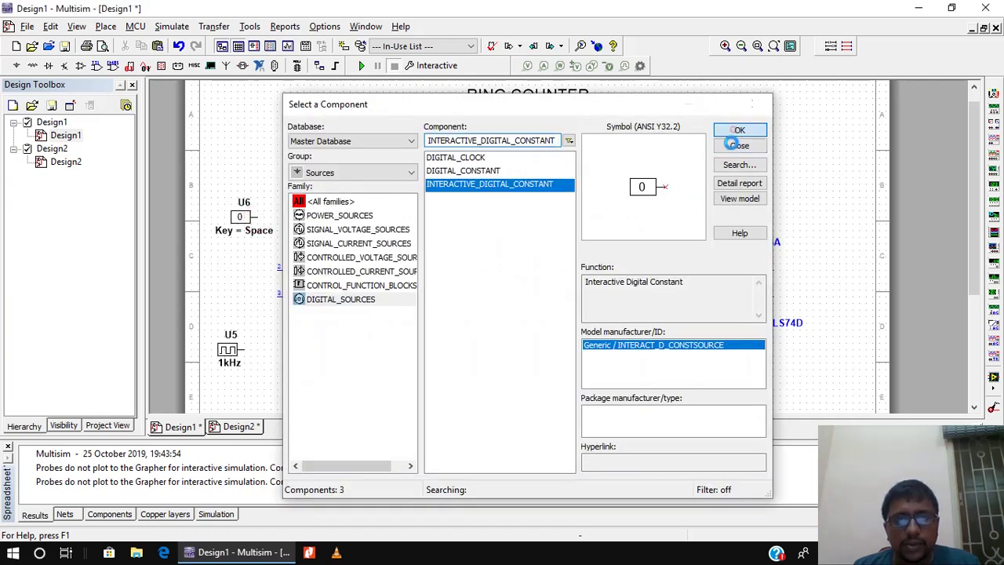
left_click(734, 130)
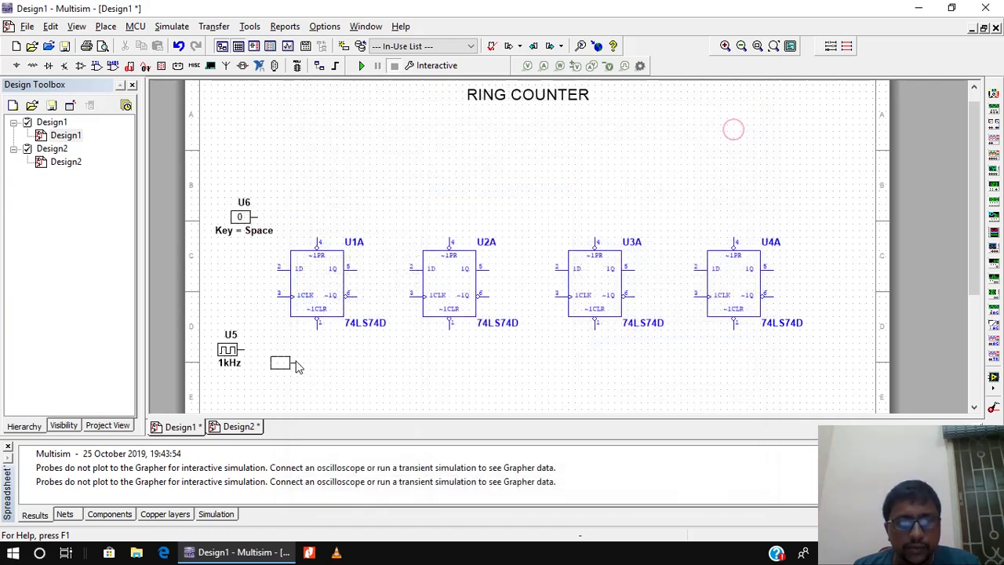
left_click(251, 389)
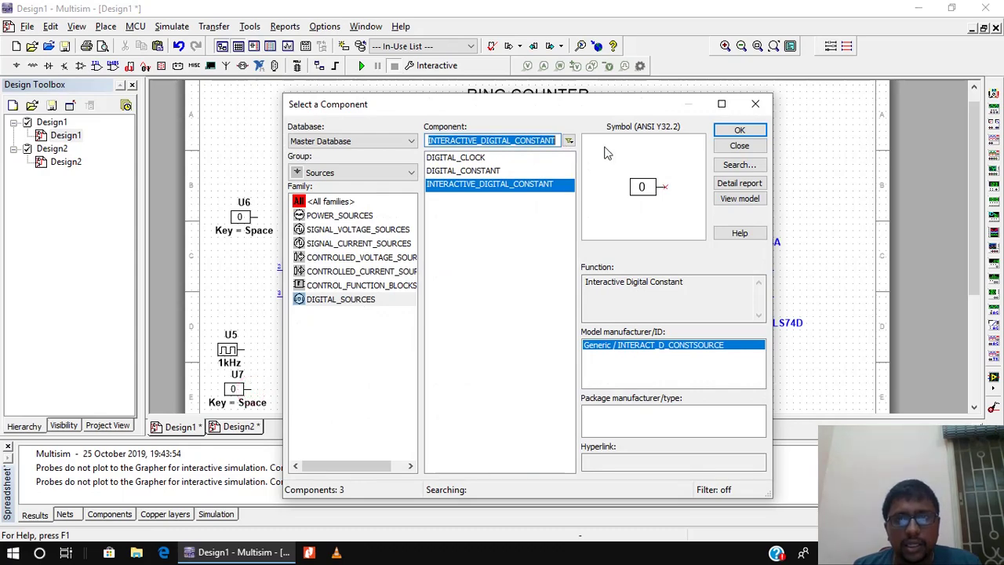
Place two more INTERACTIVE_DIGITAL_CONSTANT sources, one above and one below the second flip-flop, and finish placing components.
left_click(720, 131)
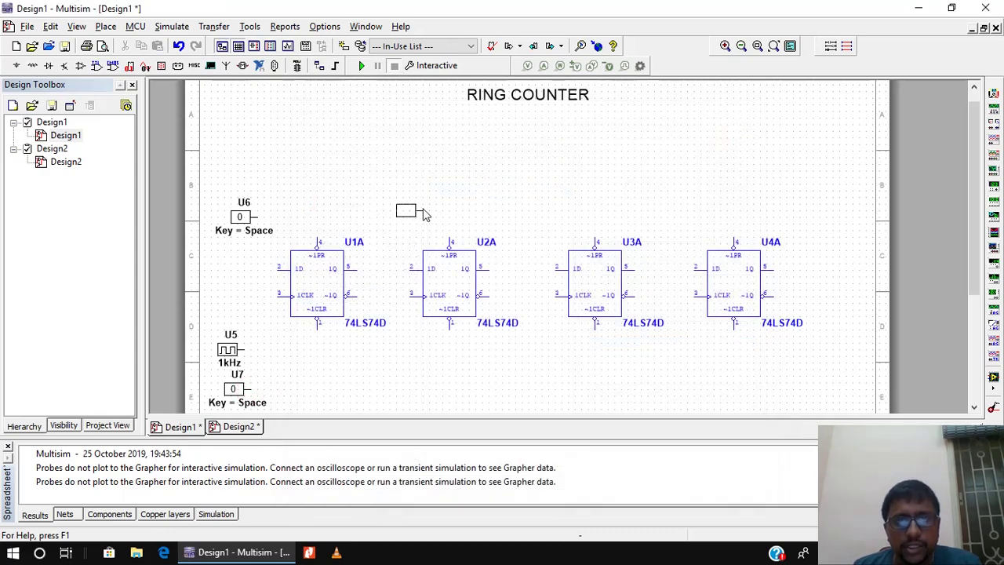
left_click(420, 214)
left_click(739, 131)
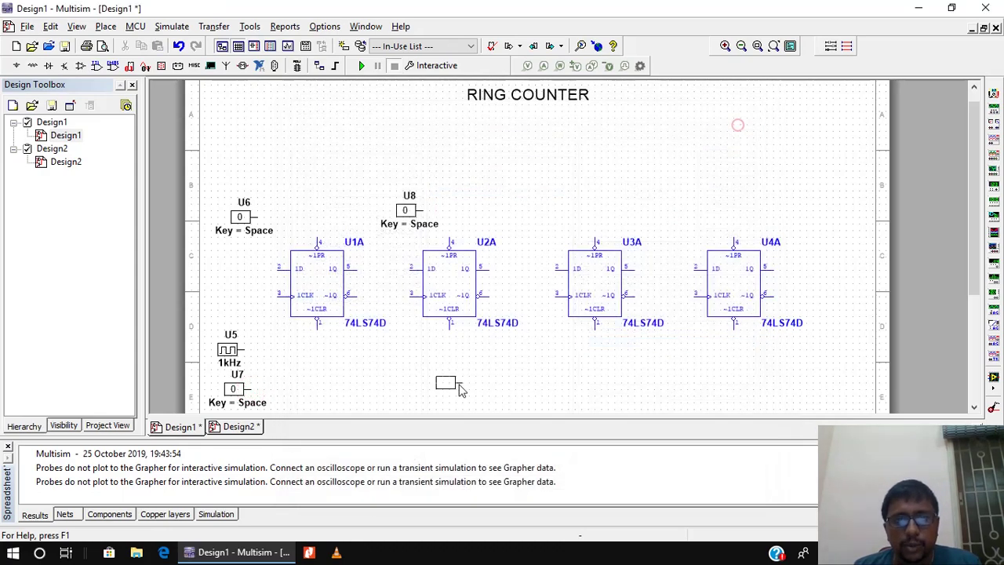
scroll(410, 260, "down", 3)
left_click(411, 193)
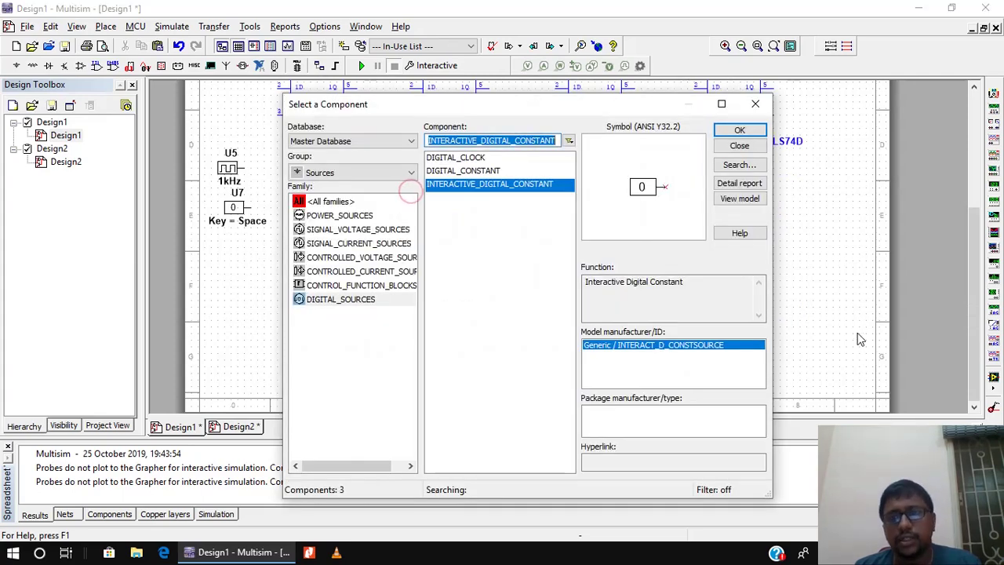
left_click(765, 106)
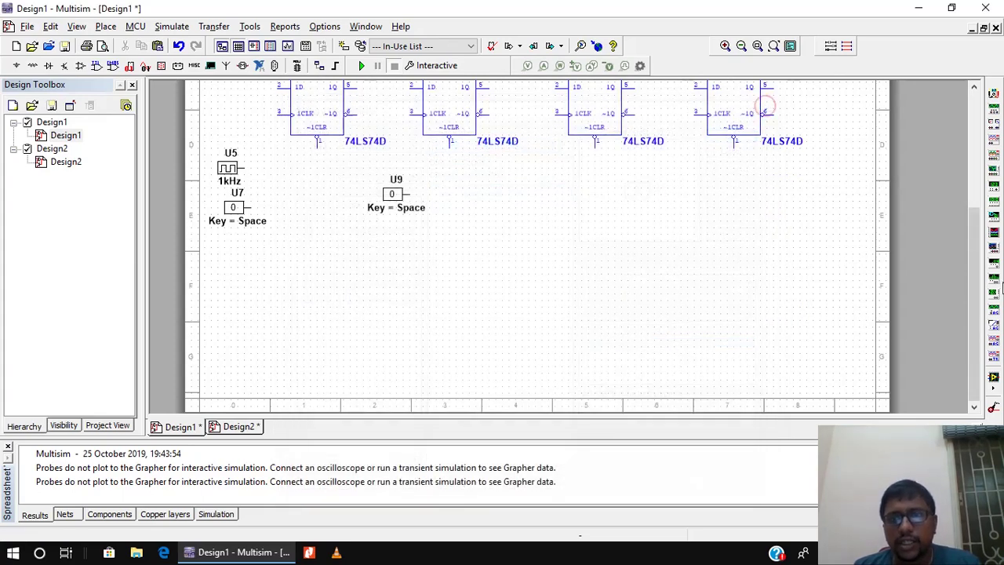
Wire the digital clock's output to the CLK inputs of all four flip-flops along a shared line below them.
left_click_drag(970, 302, 971, 188)
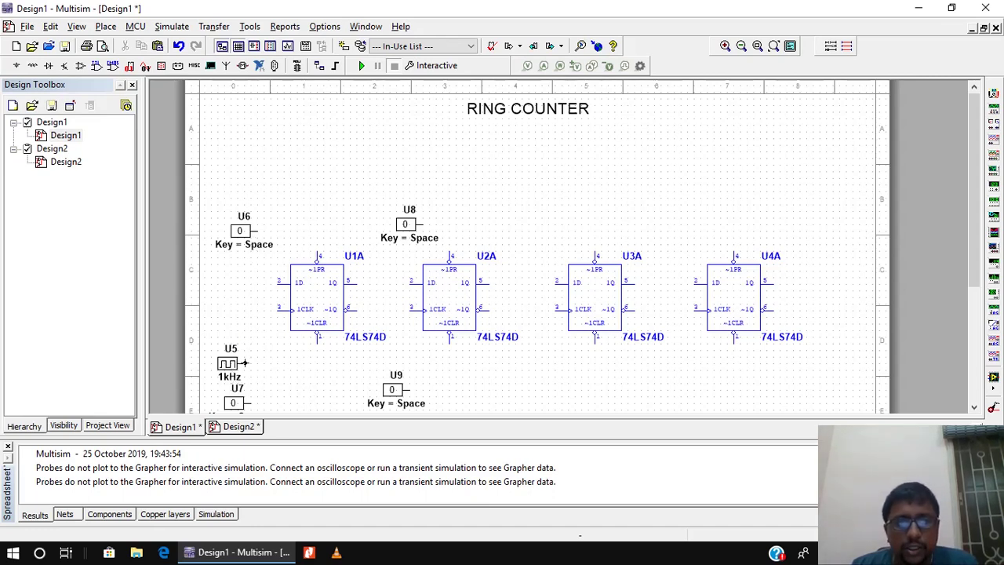
left_click(243, 363)
left_click(279, 309)
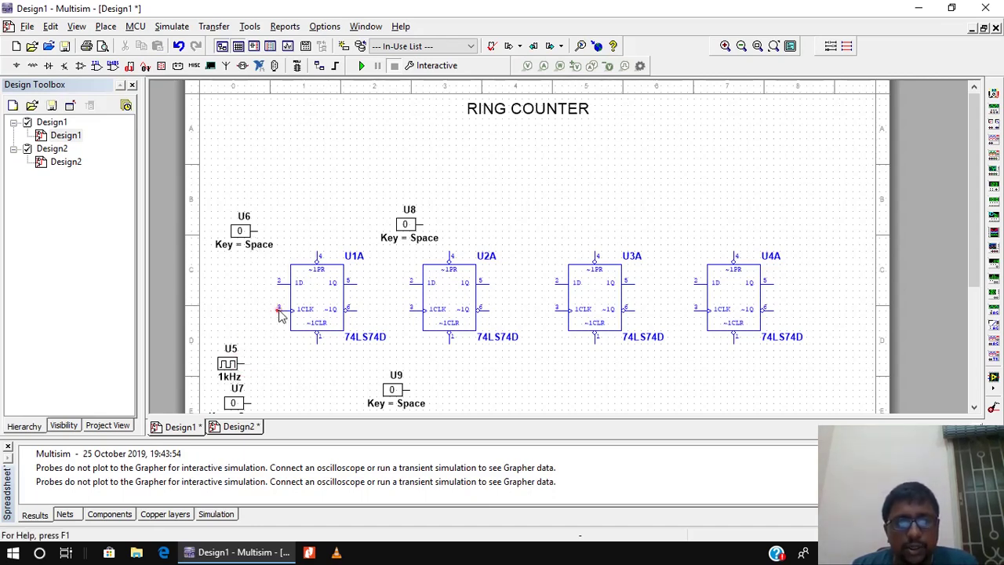
left_click(411, 311)
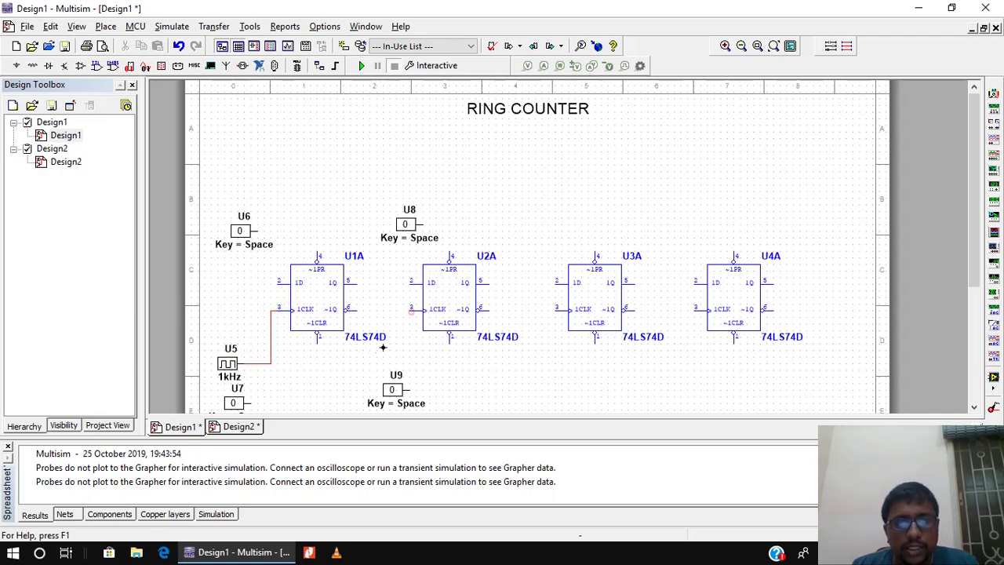
left_click(270, 363)
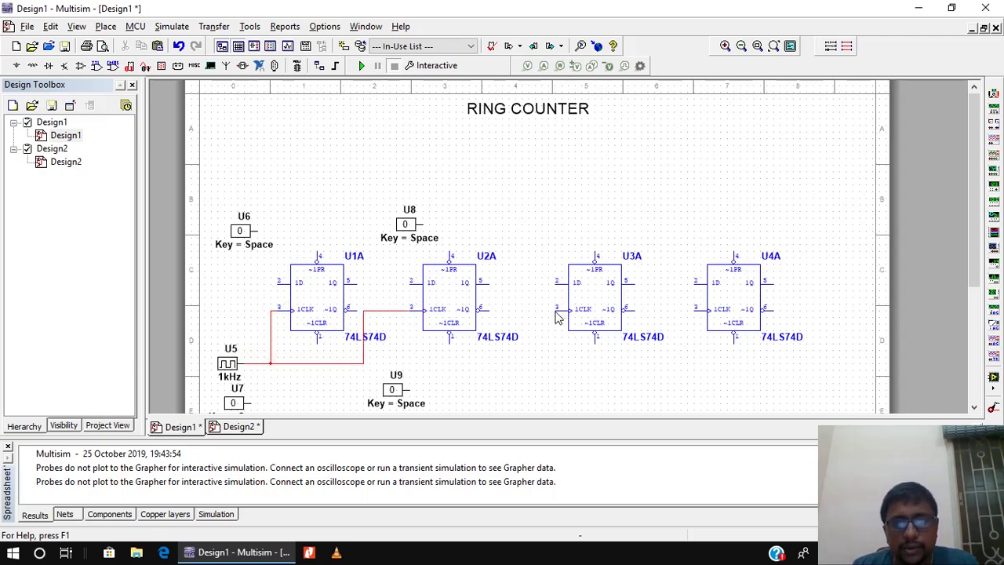
left_click(565, 311)
left_click(364, 363)
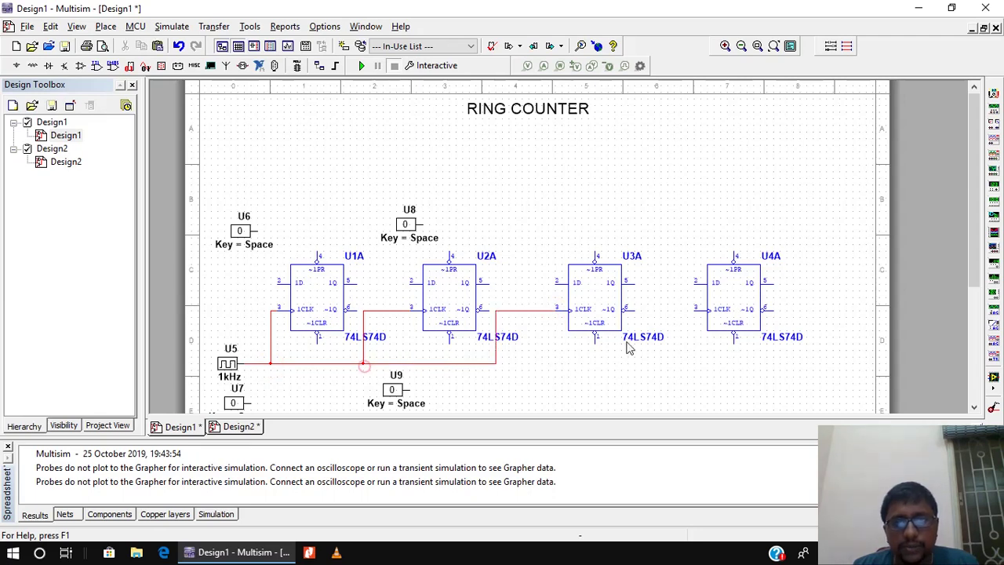
left_click(694, 311)
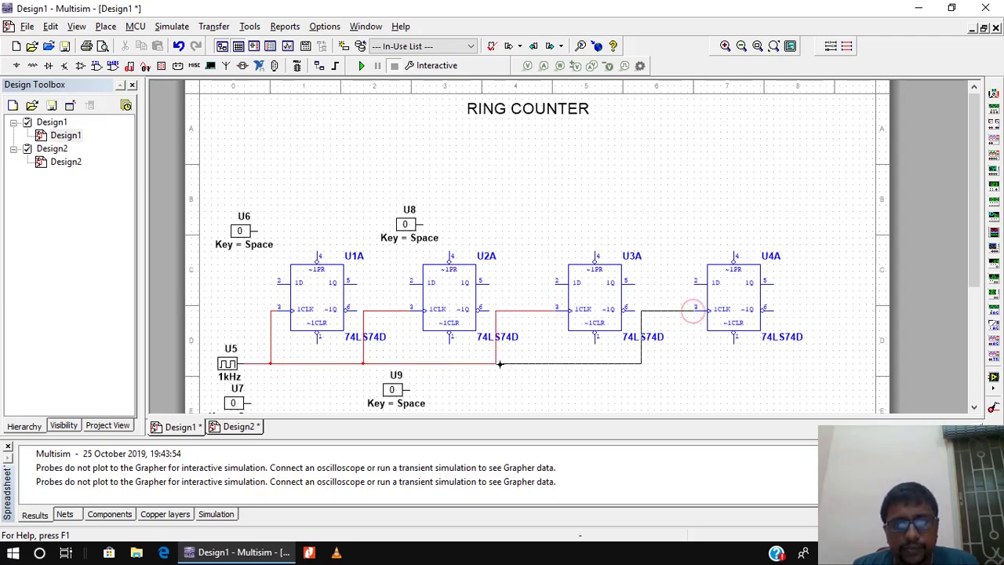
left_click(495, 363)
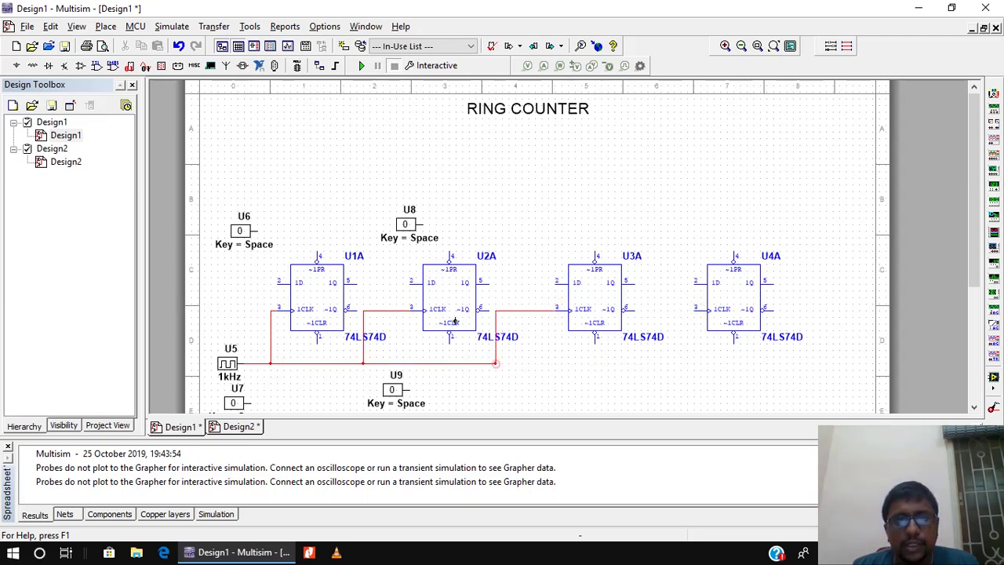
Wire the constant above the second flip-flop (U8) to the preset inputs of the second, third and fourth flip-flops.
left_click(423, 223)
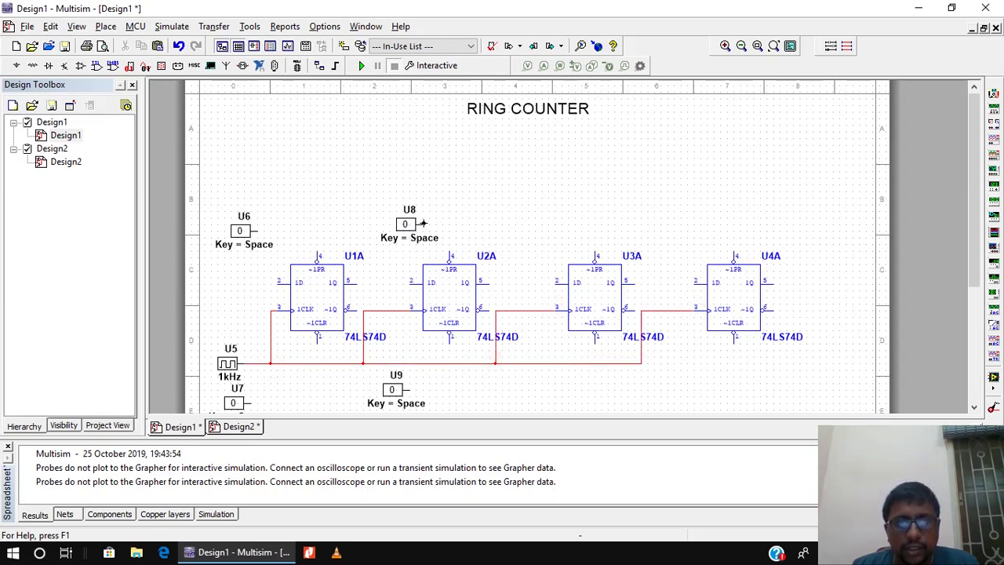
left_click(449, 255)
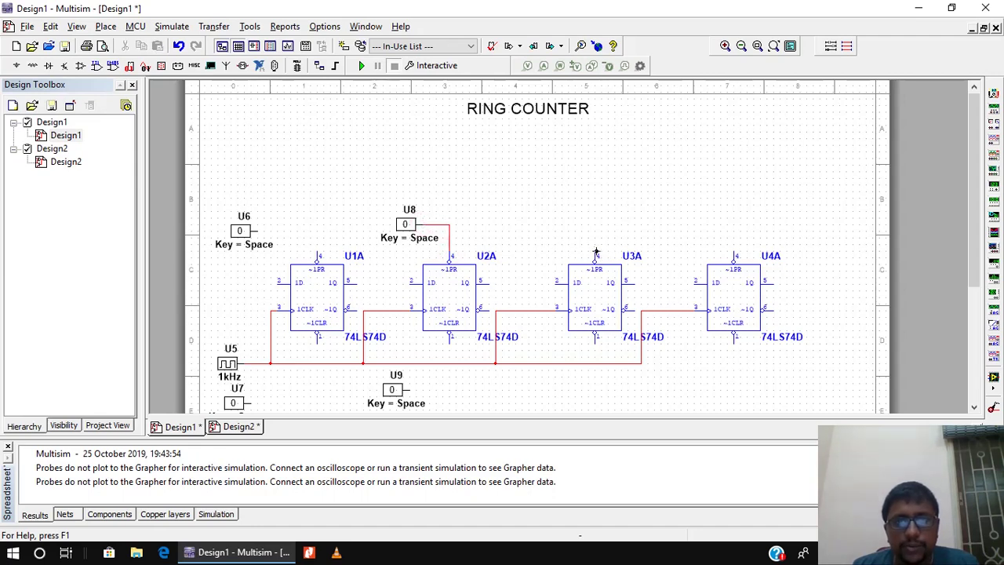
left_click(596, 252)
left_click(449, 225)
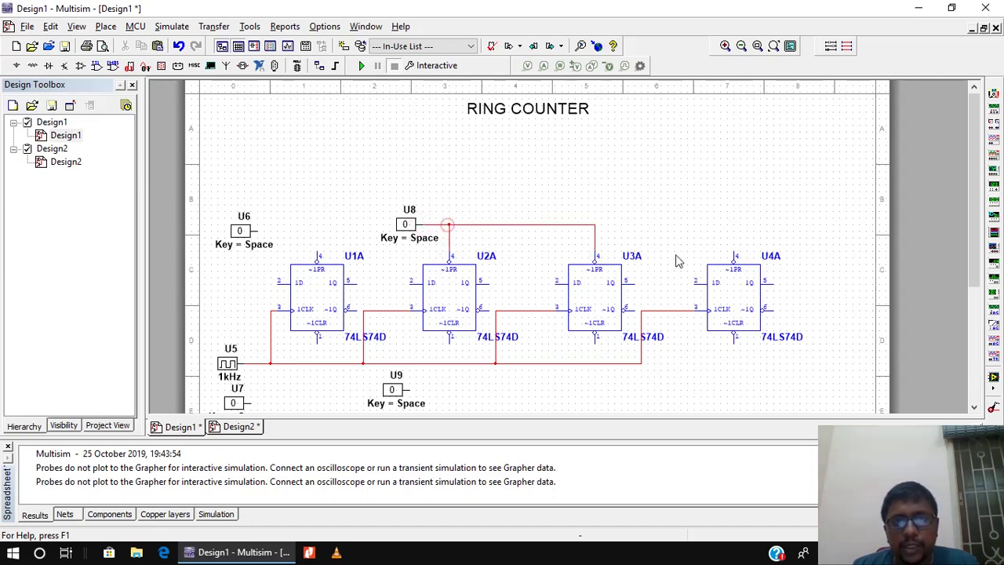
left_click(732, 255)
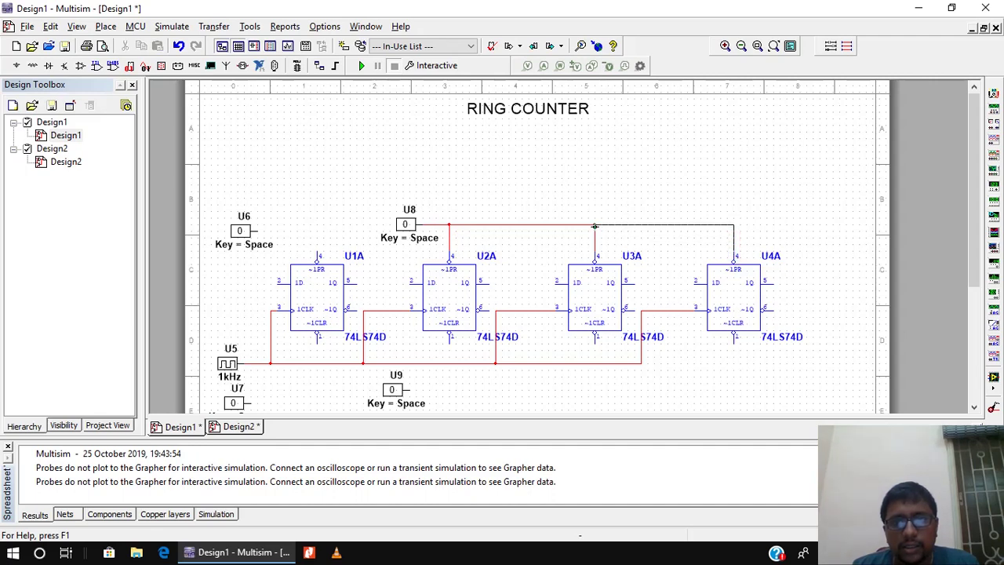
left_click(594, 226)
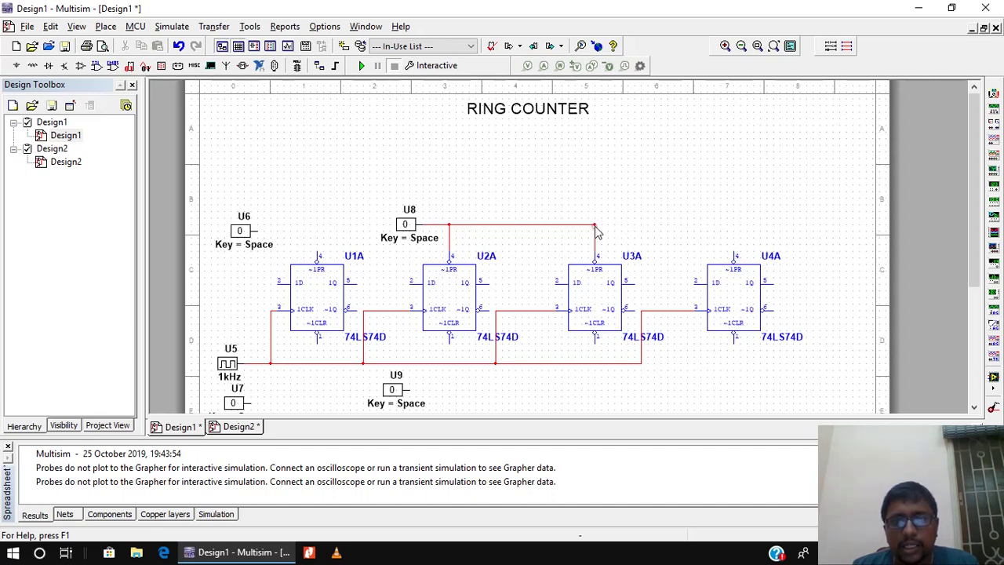
Wire the constant below the second flip-flop (U9) to the clear inputs of the second, third and fourth flip-flops.
left_click(411, 392)
left_click(449, 342)
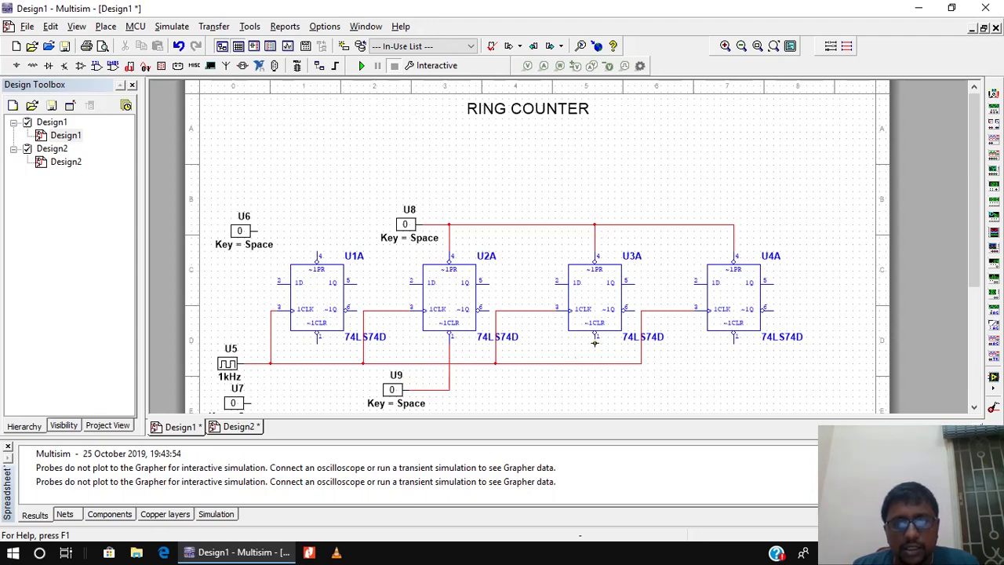
left_click(595, 342)
left_click(449, 389)
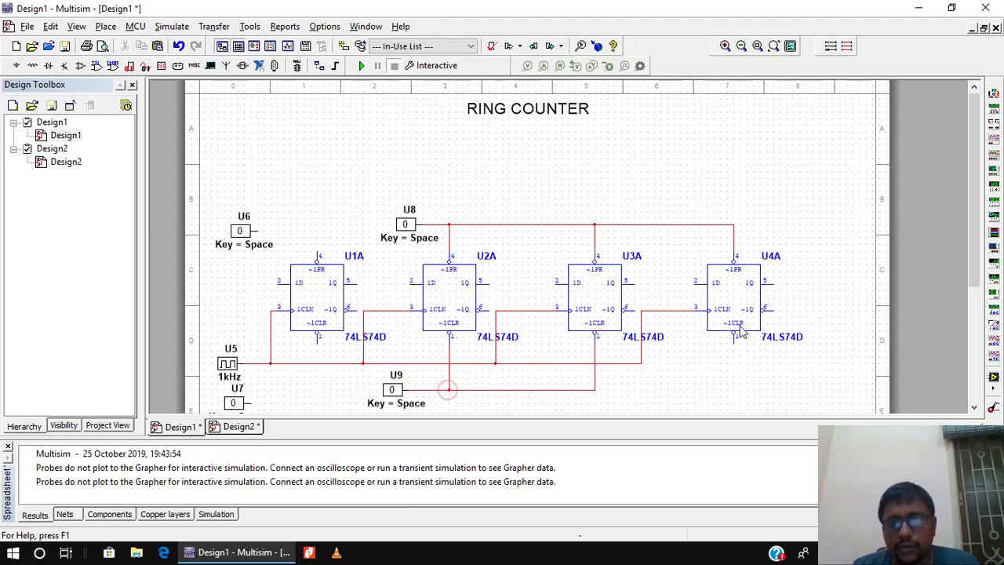
left_click(733, 339)
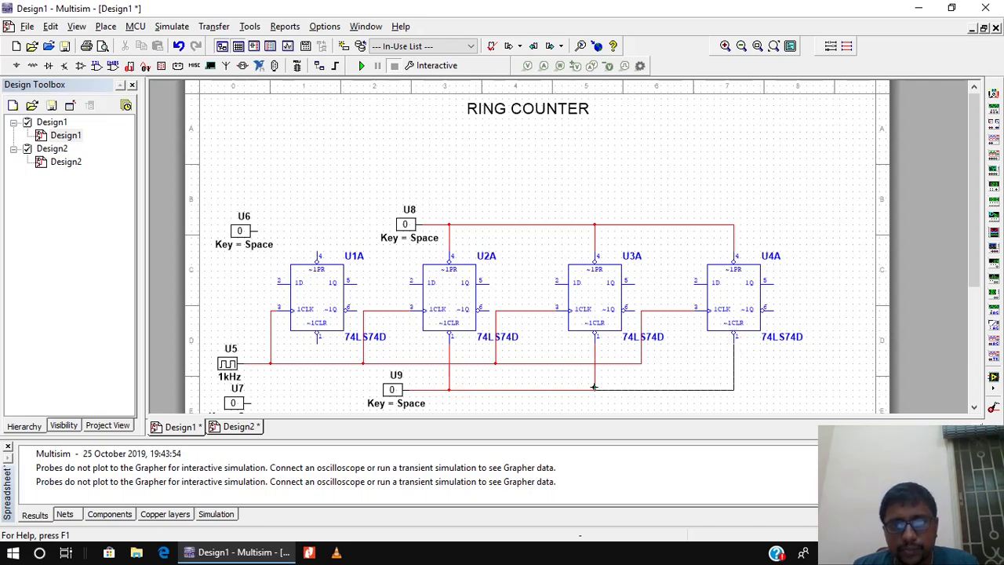
left_click(594, 388)
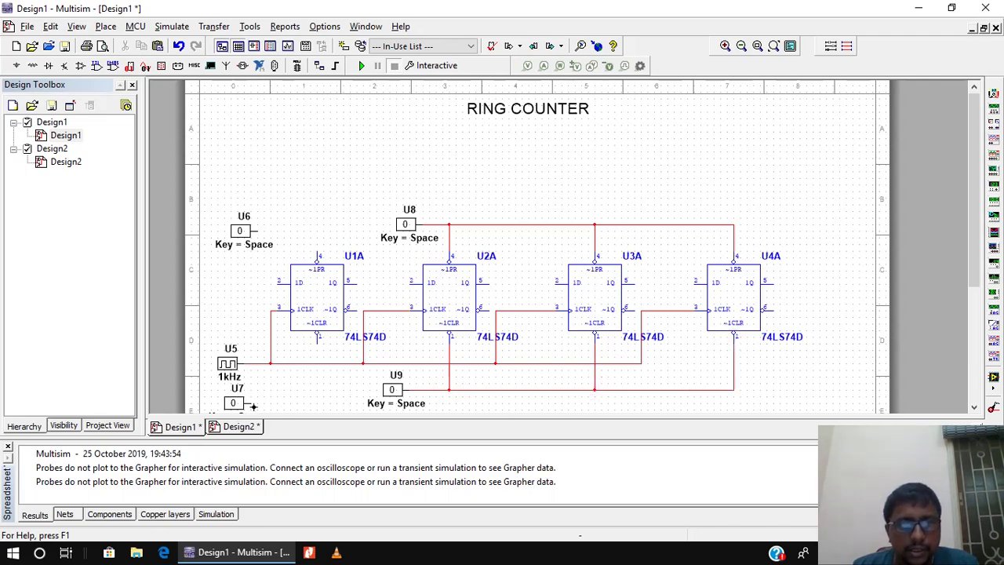
Wire constant U7 to the first flip-flop's clear input and constant U6 to its preset input.
left_click(318, 341)
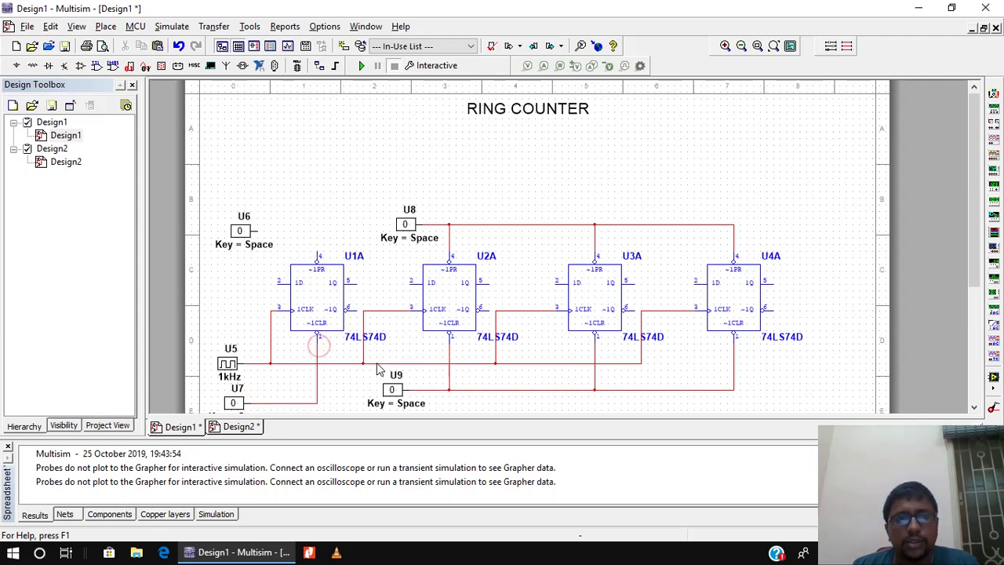
left_click(255, 232)
left_click(318, 256)
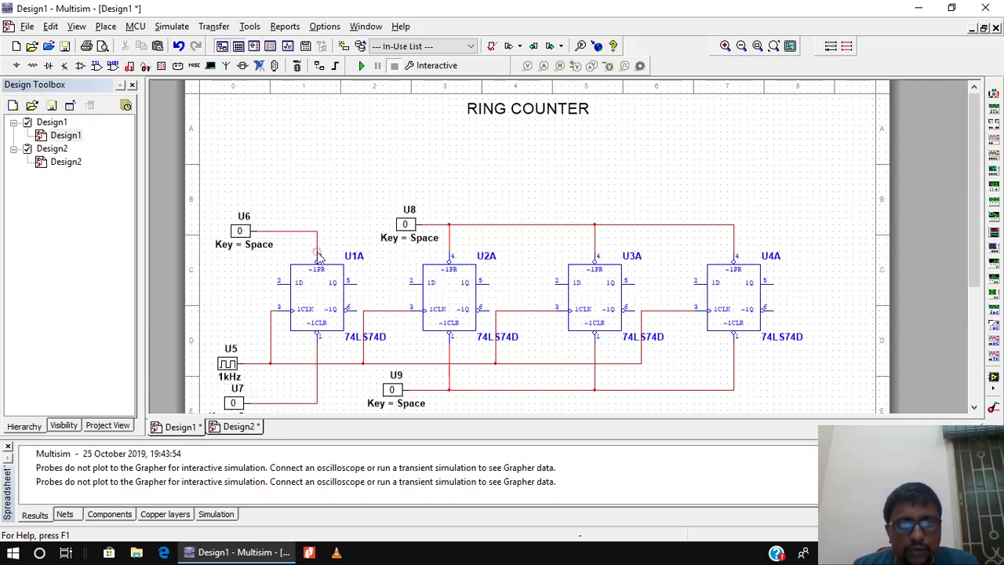
Connect each flip-flop's Q output to the following D input, looping the fourth's Q back over the circuit to the first's D input.
left_click(357, 282)
left_click(408, 283)
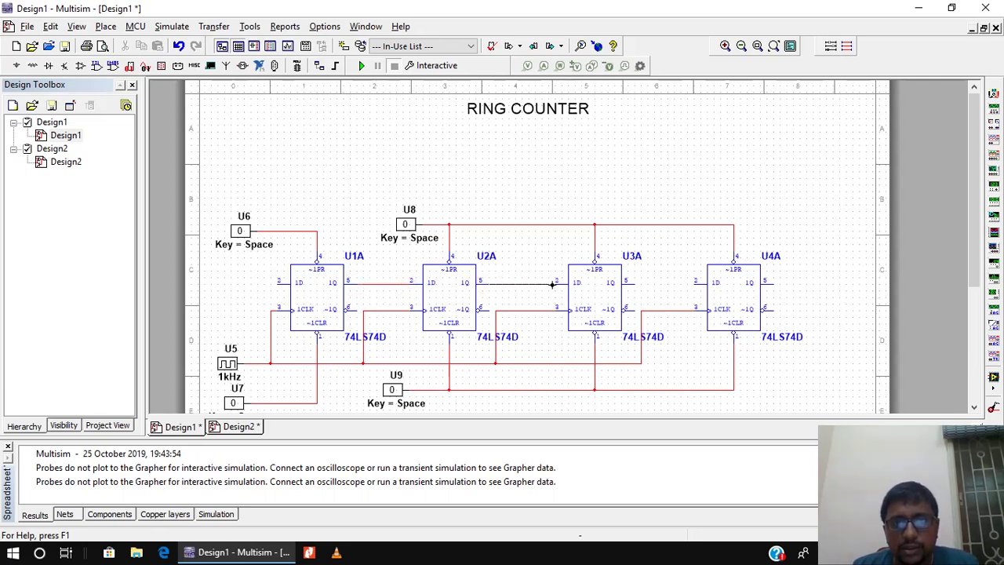
left_click(553, 282)
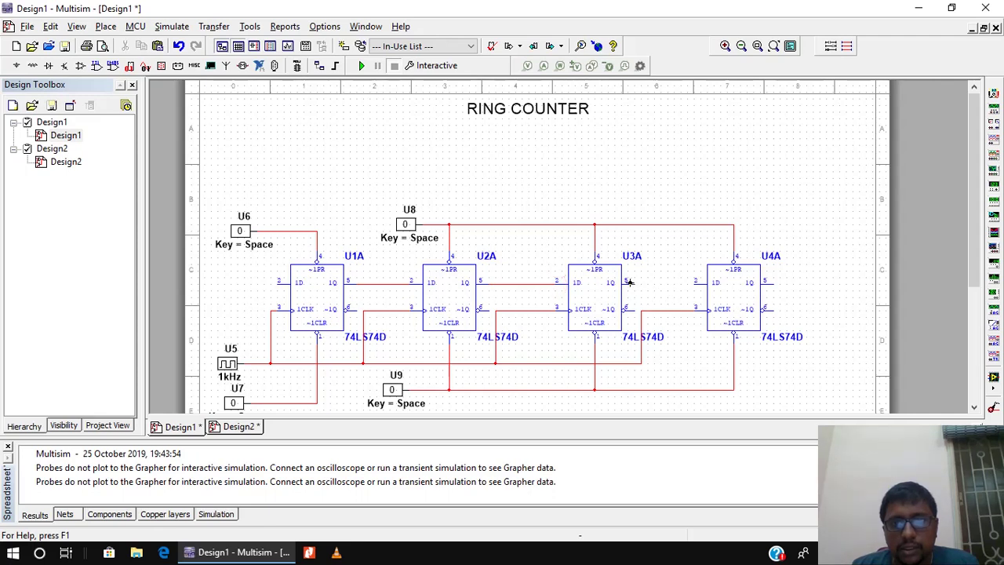
left_click(629, 282)
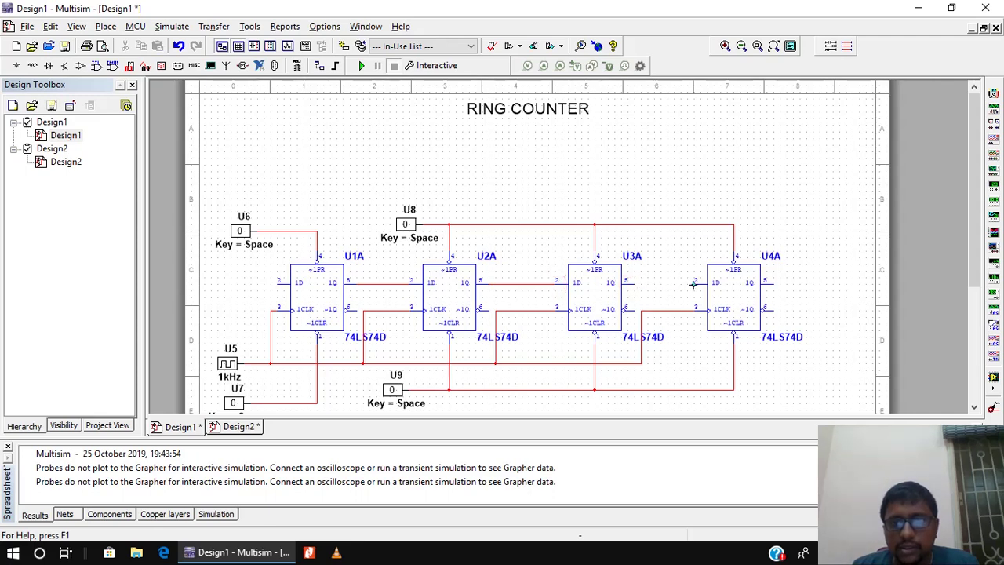
left_click(695, 282)
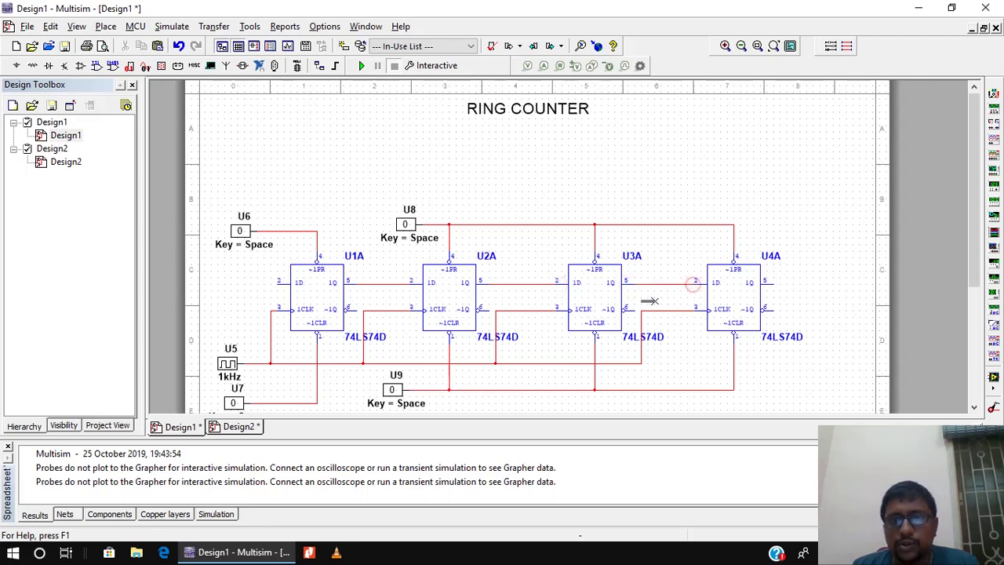
left_click(772, 285)
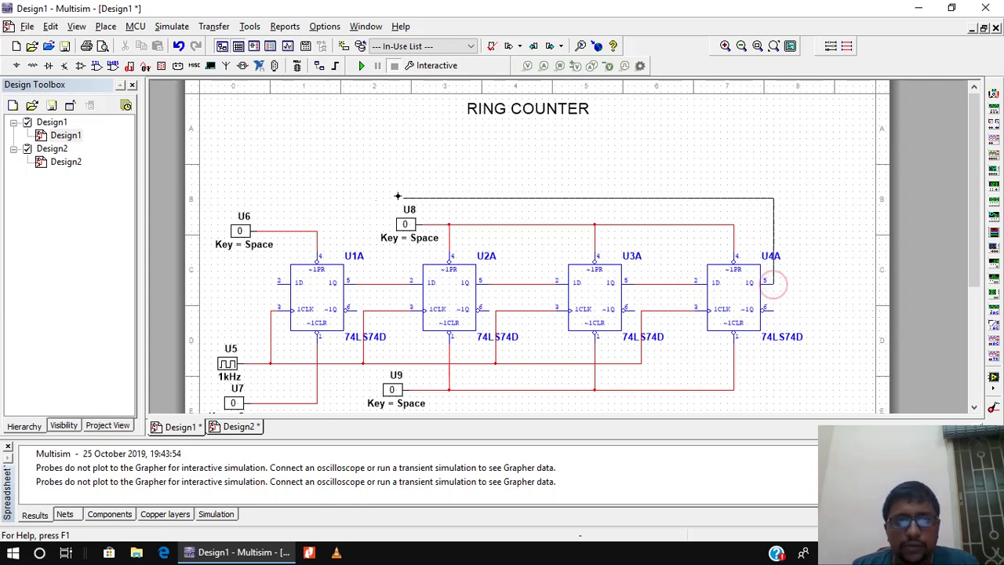
left_click(276, 284)
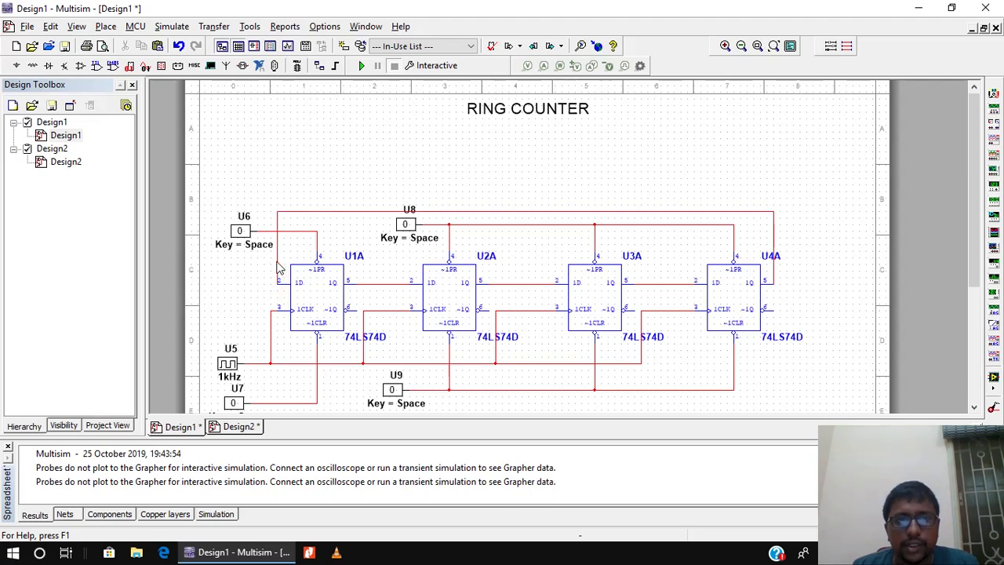
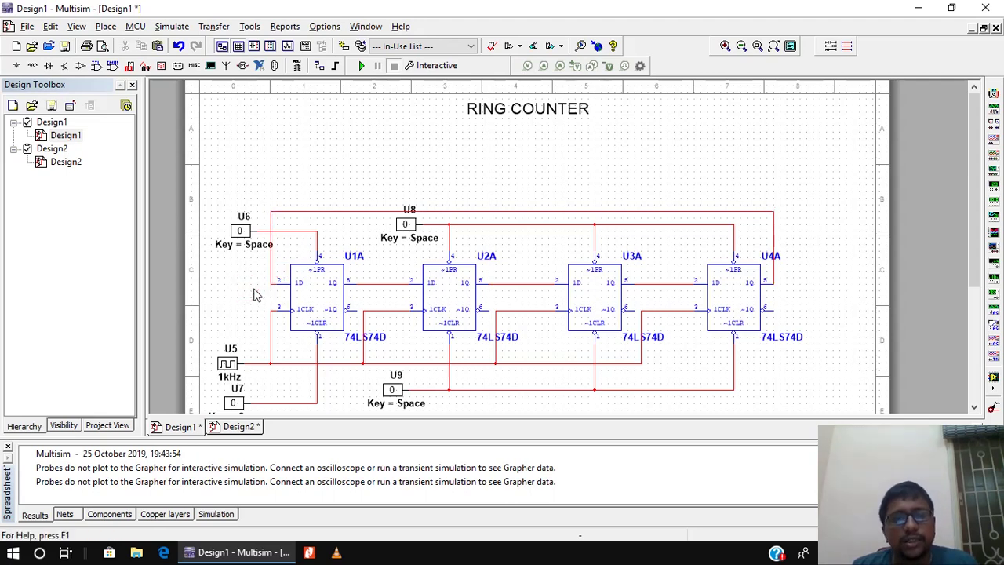
Place a PROBE_RED indicator from the Indicators group's PROBE family above the gap between the first and second flip-flops.
left_click(110, 27)
left_click(117, 42)
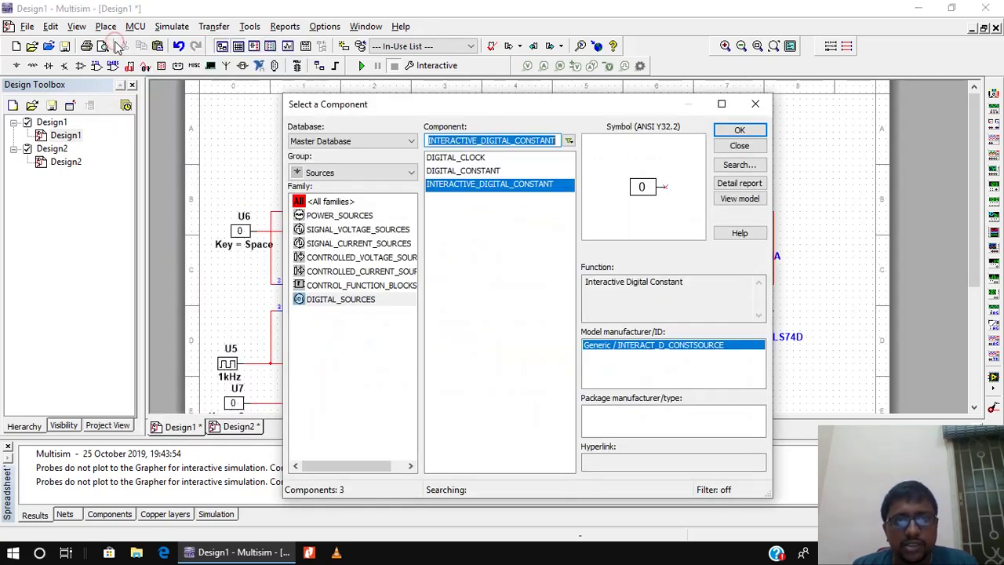
left_click(308, 176)
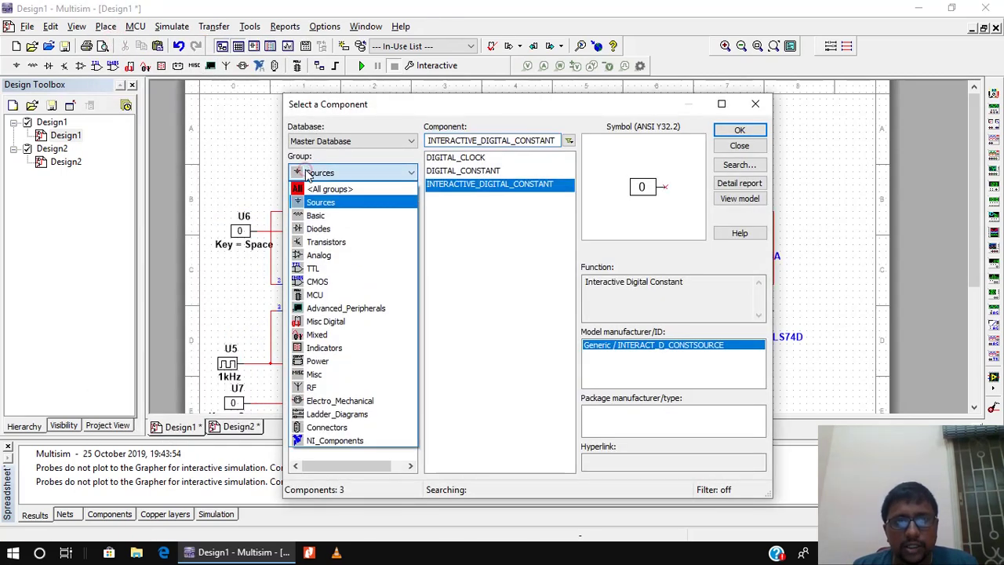
left_click(325, 350)
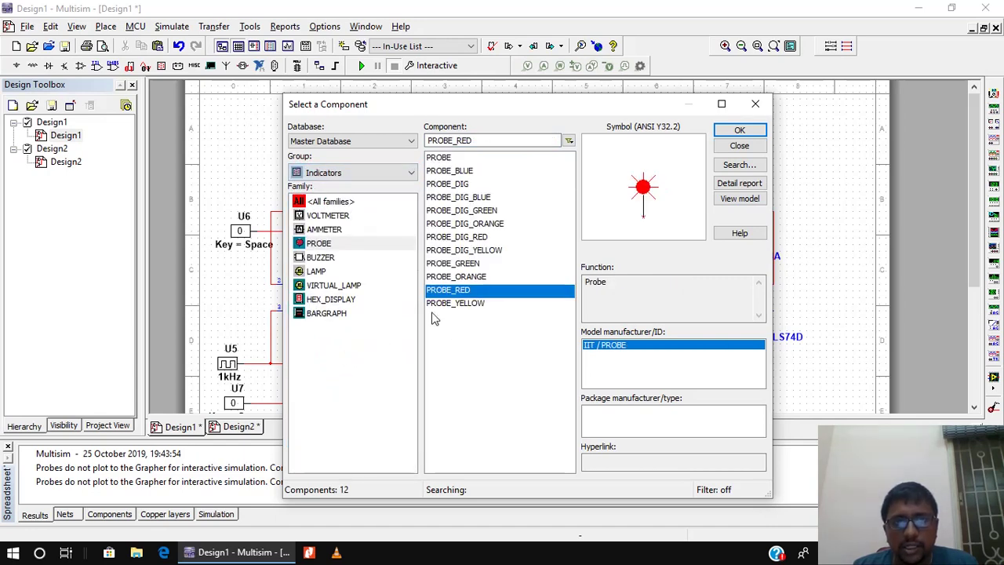
left_click(320, 244)
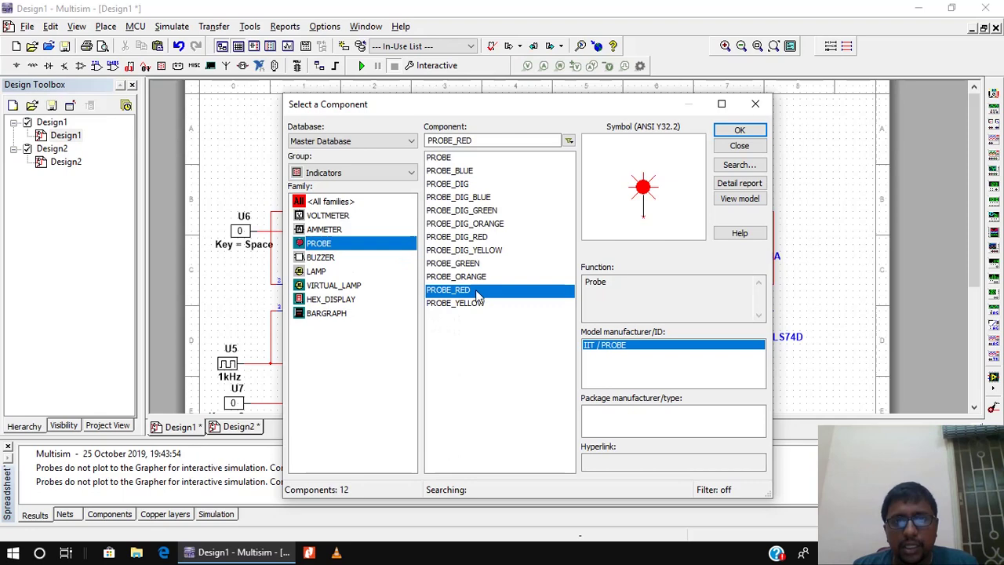
left_click(739, 131)
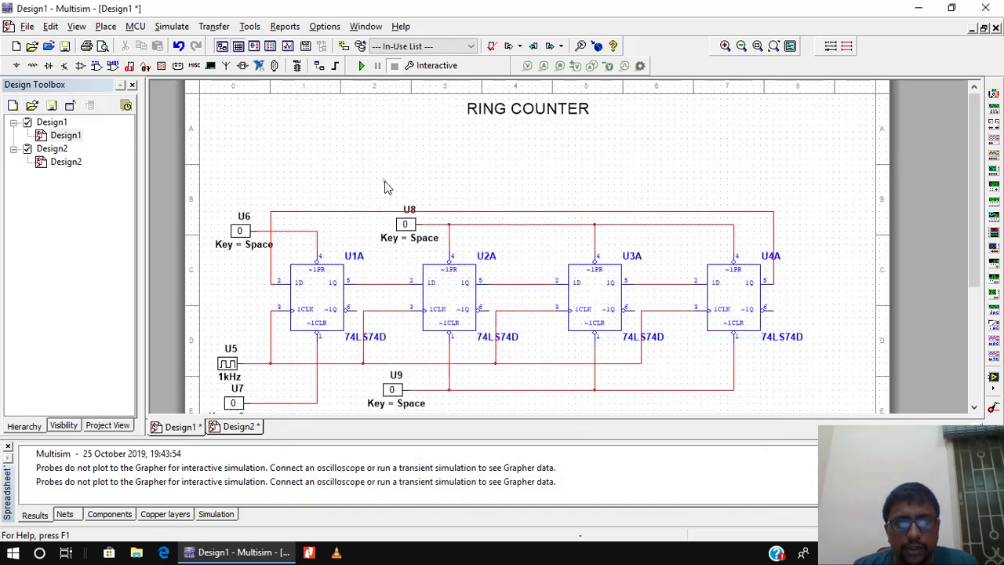
left_click(384, 187)
Place three more PROBE_RED indicators in a row above the second, third and fourth flip-flops, and finish placing components.
left_click(764, 130)
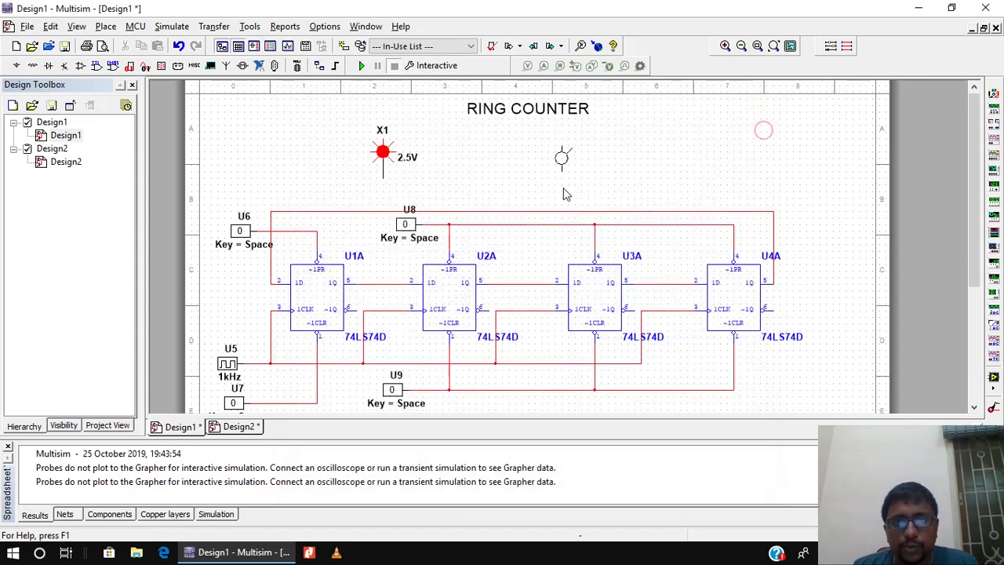
left_click(532, 169)
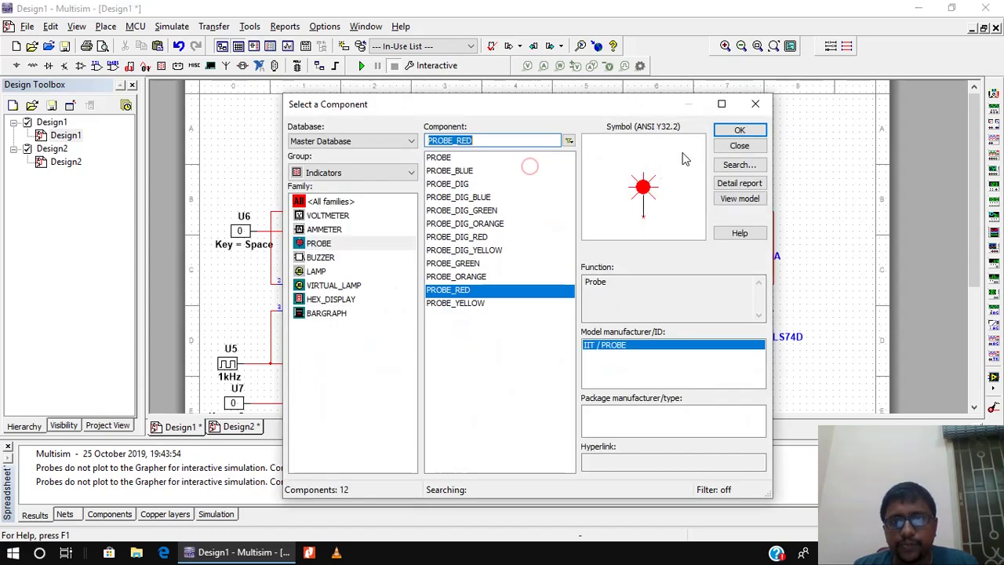
left_click(737, 132)
left_click(650, 168)
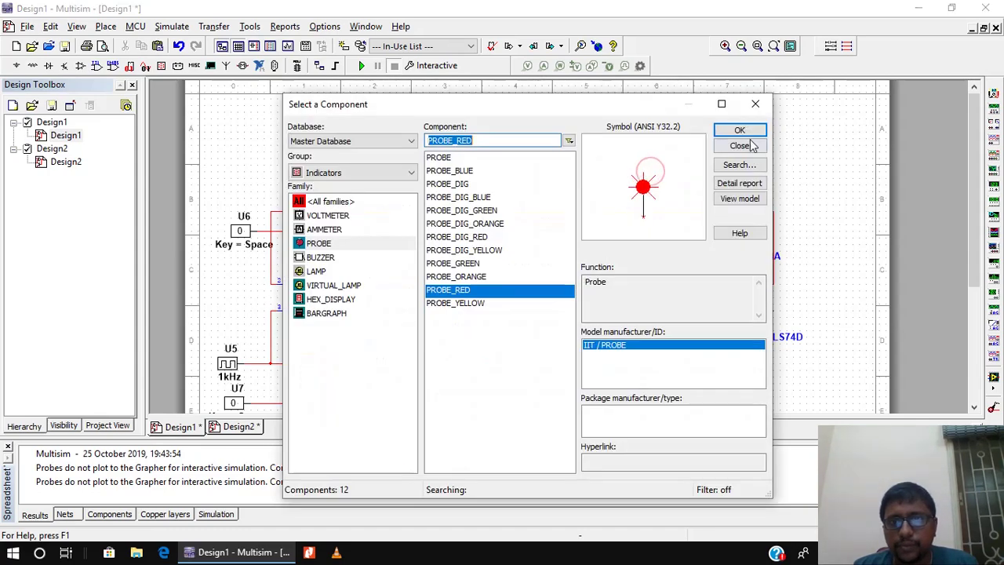
left_click(740, 131)
left_click(830, 138)
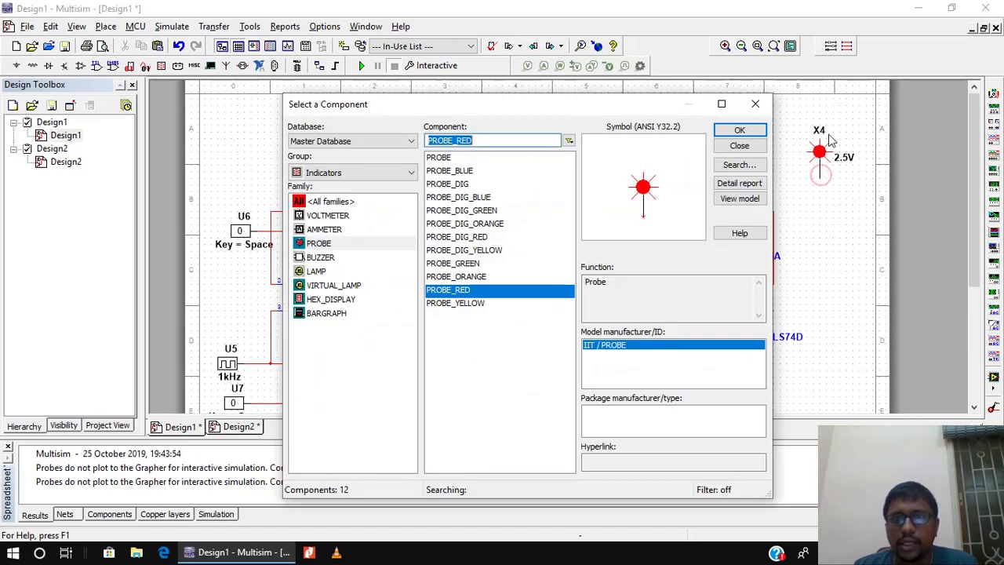
left_click(754, 103)
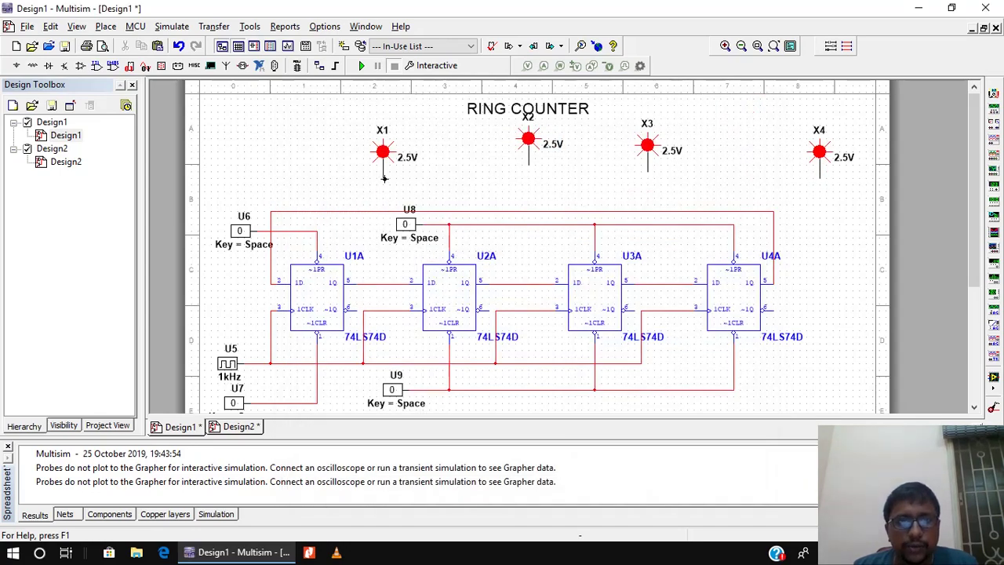
Wire the four red probes, in order, to the Q output lines of the four flip-flops.
left_click(383, 284)
left_click(529, 165)
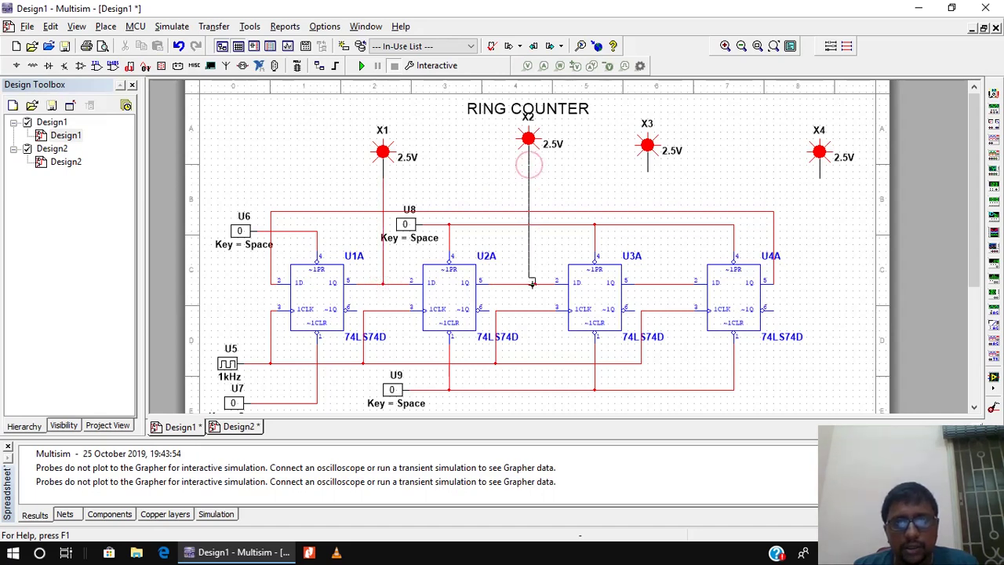
left_click(530, 284)
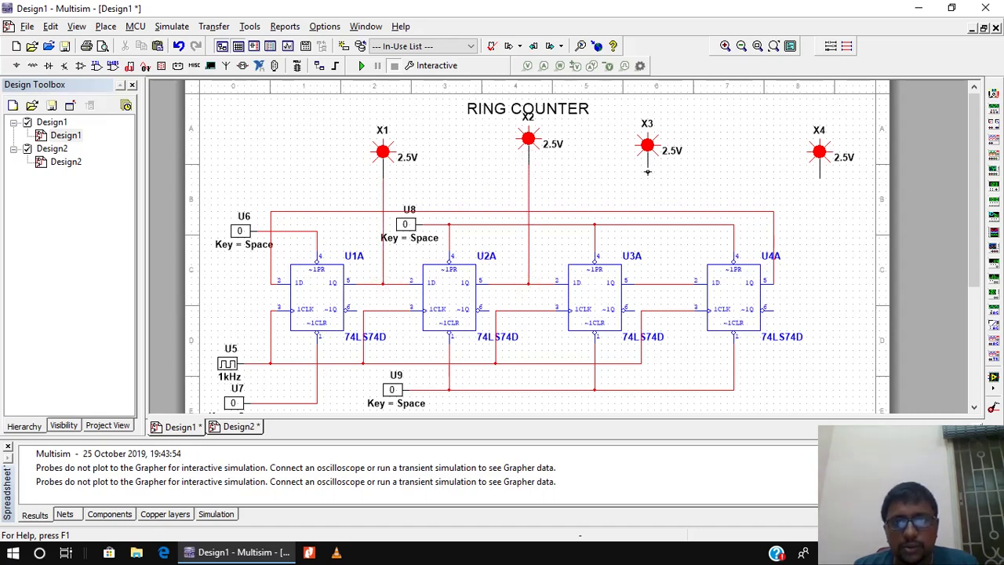
left_click(660, 282)
left_click(820, 176)
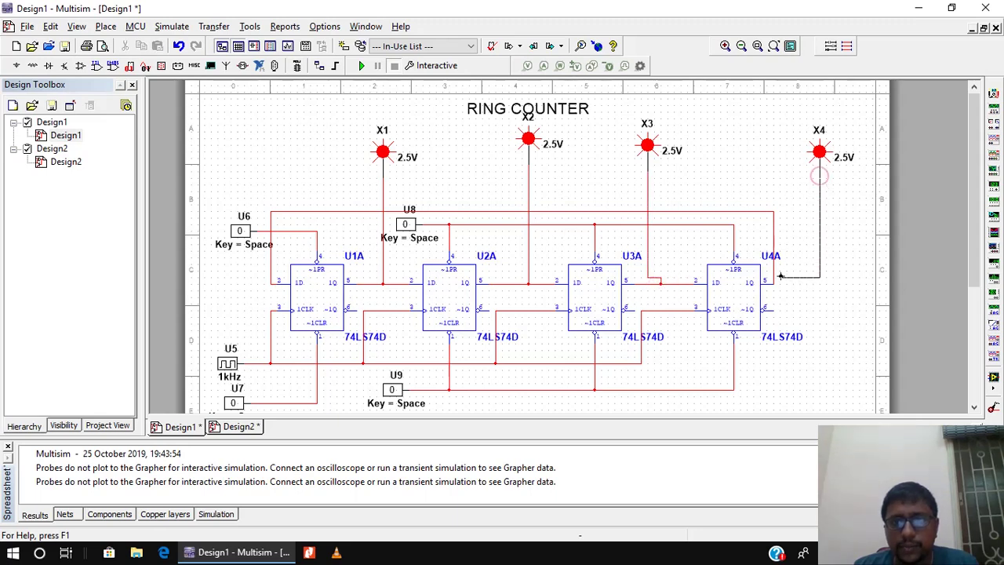
left_click(774, 277)
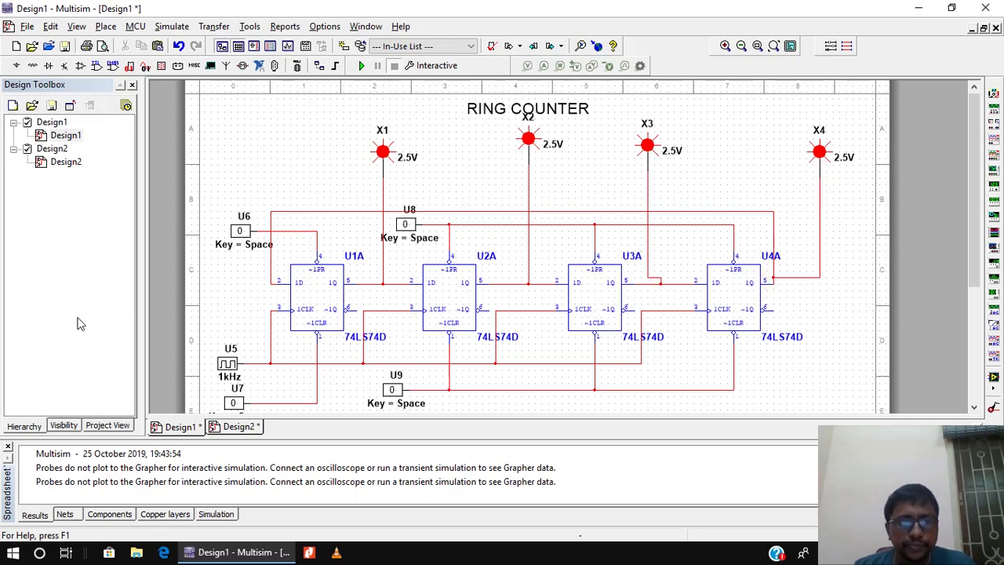
Set the digital clock's frequency to 10 Hz.
double_click(226, 367)
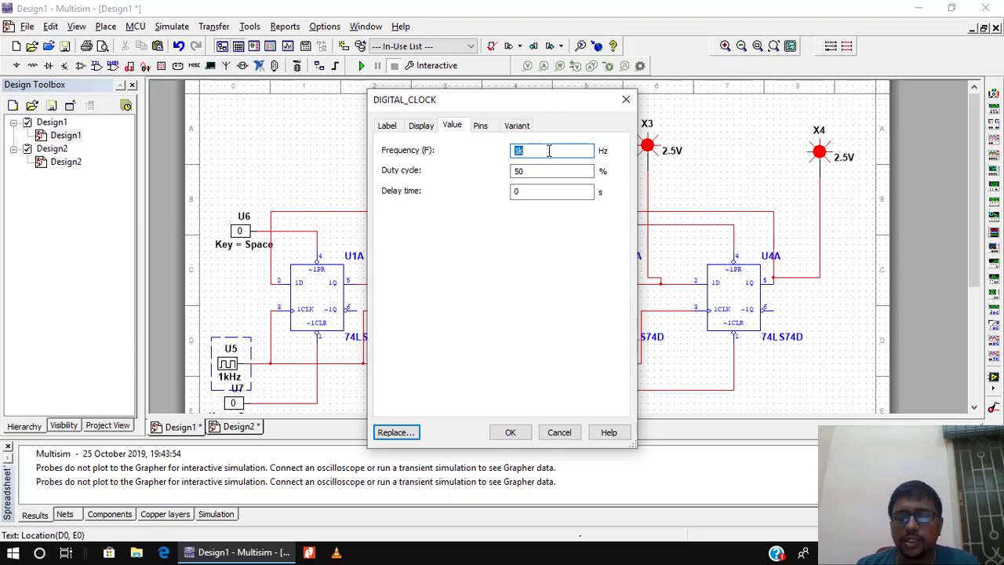
type("10")
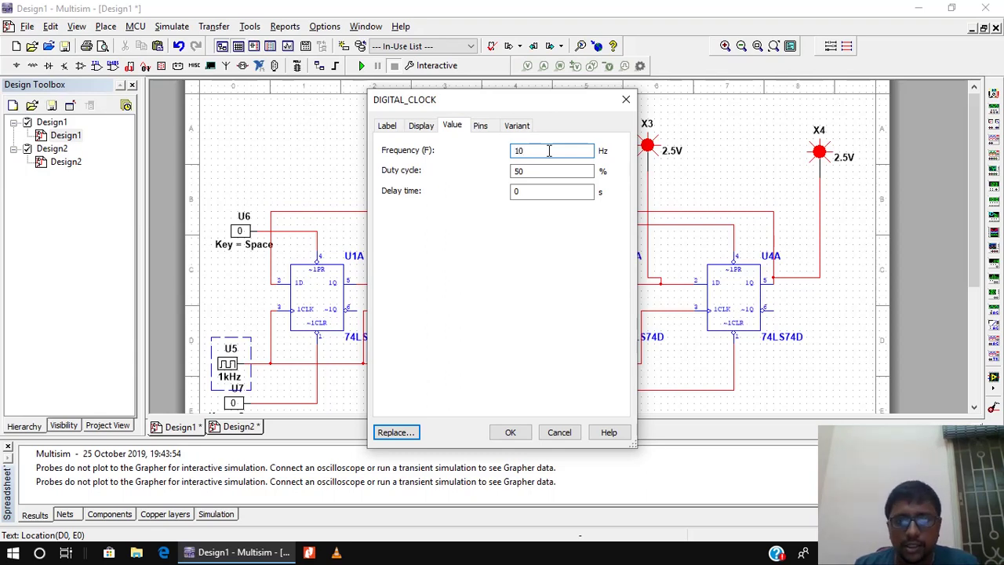
left_click(511, 433)
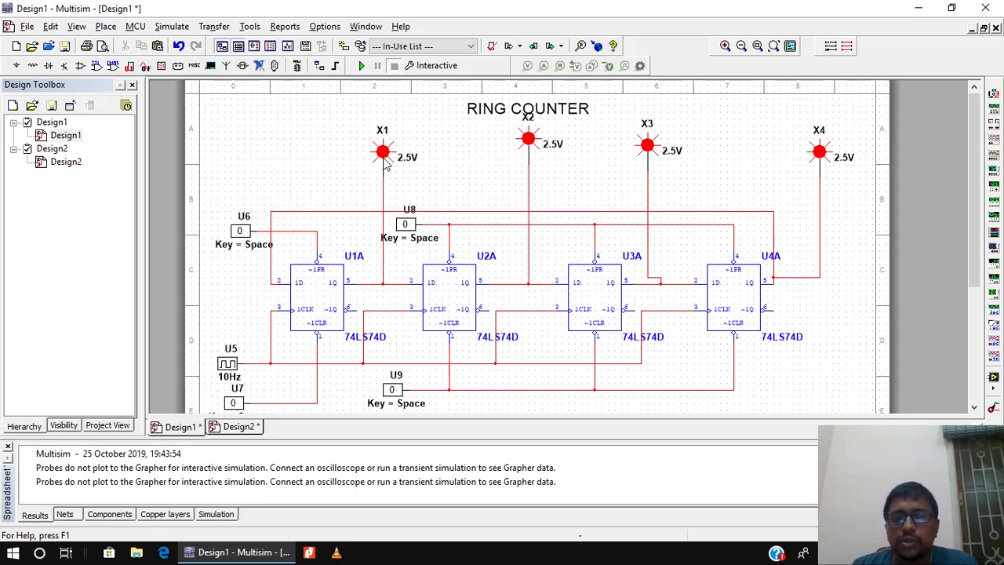
Set constants U7 and U8 to 1, start the ring counter simulation and pause it.
left_click(233, 402)
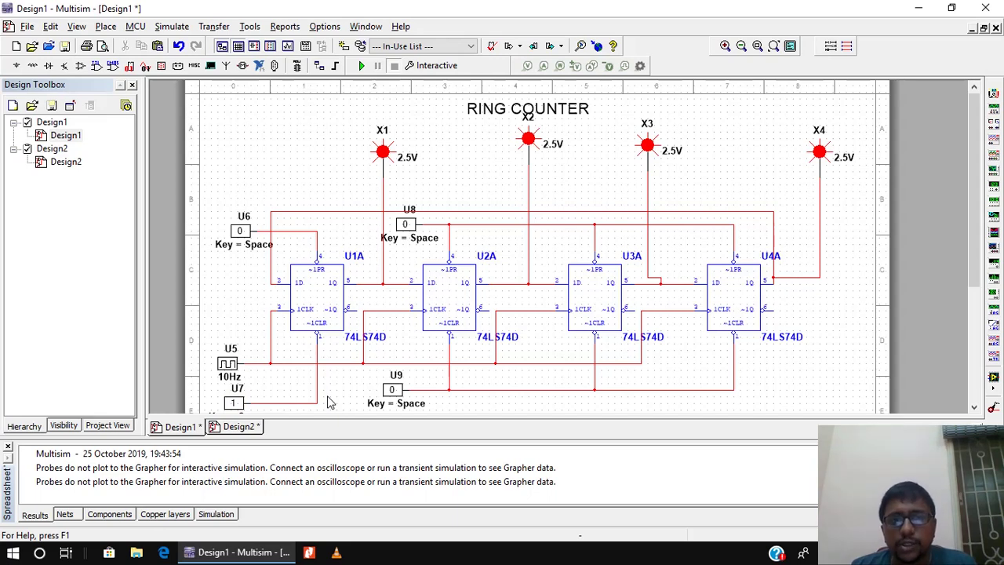
left_click(406, 227)
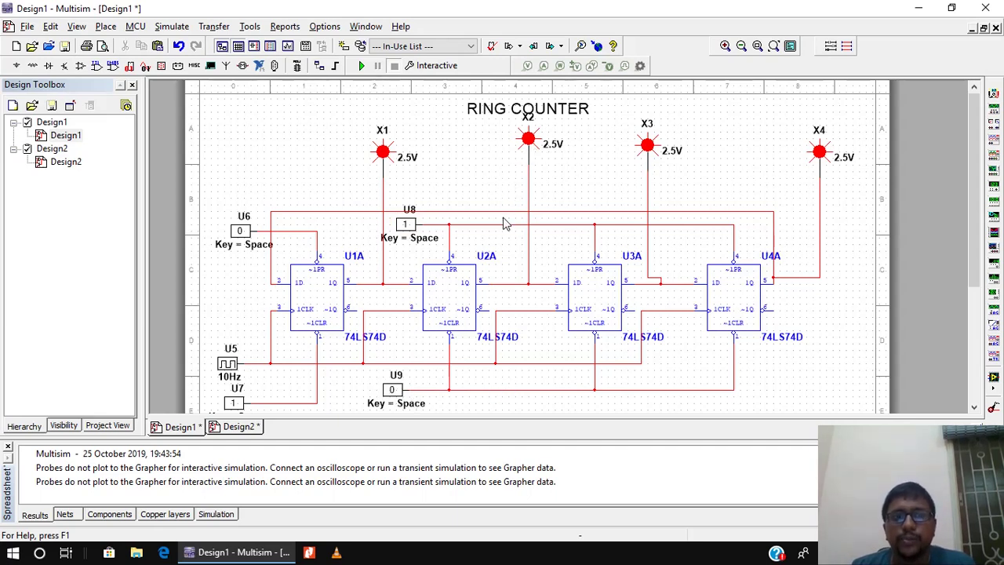
left_click(363, 67)
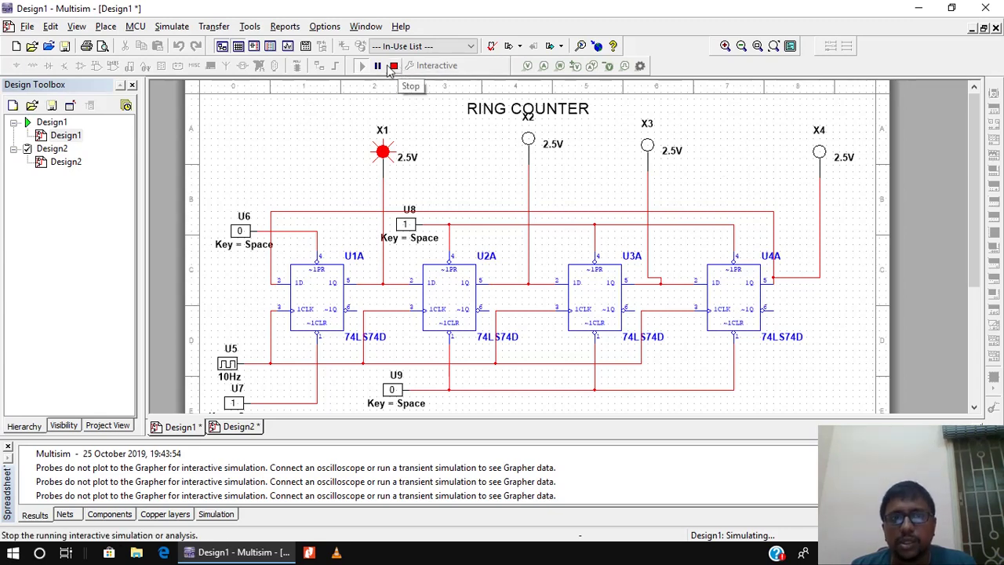
left_click(379, 65)
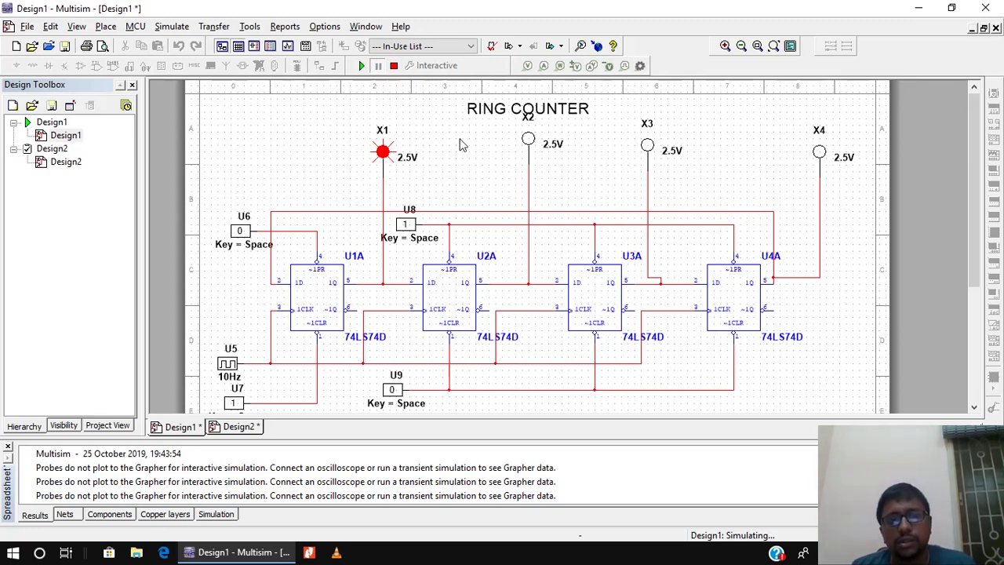
Set constants U6 and U9 to 1 during the pause, resume the ring counter simulation and stop it.
left_click(241, 232)
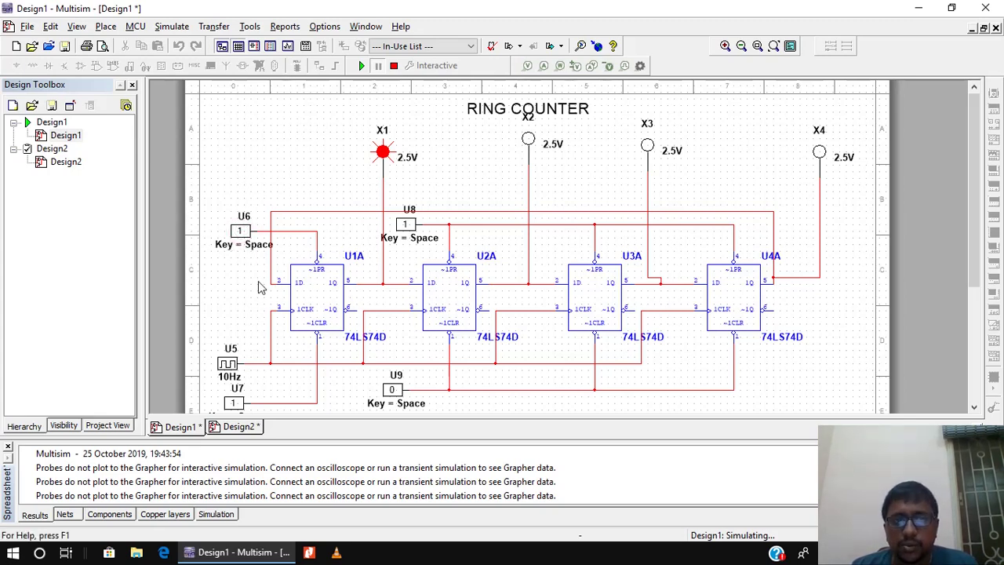
left_click(392, 390)
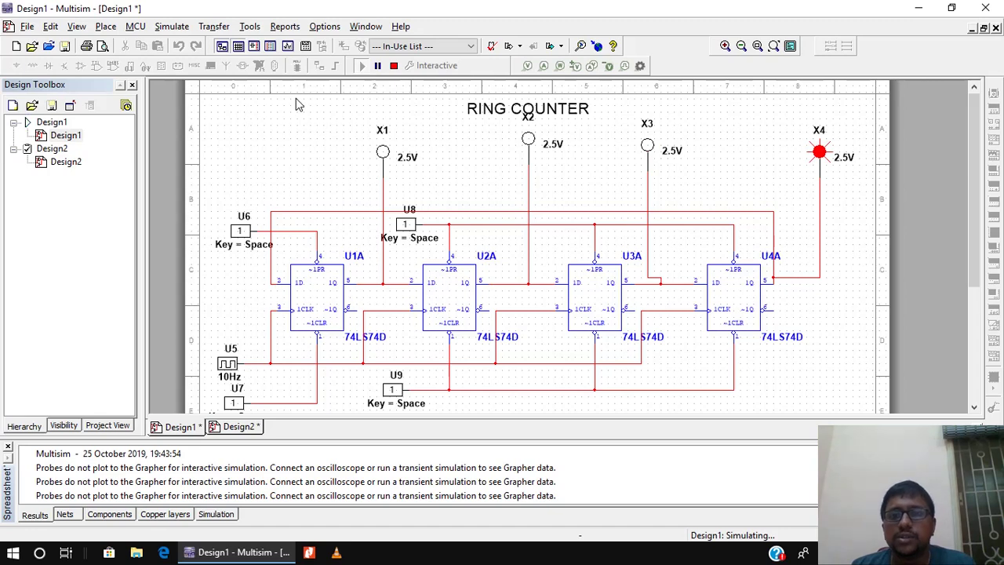
left_click(393, 66)
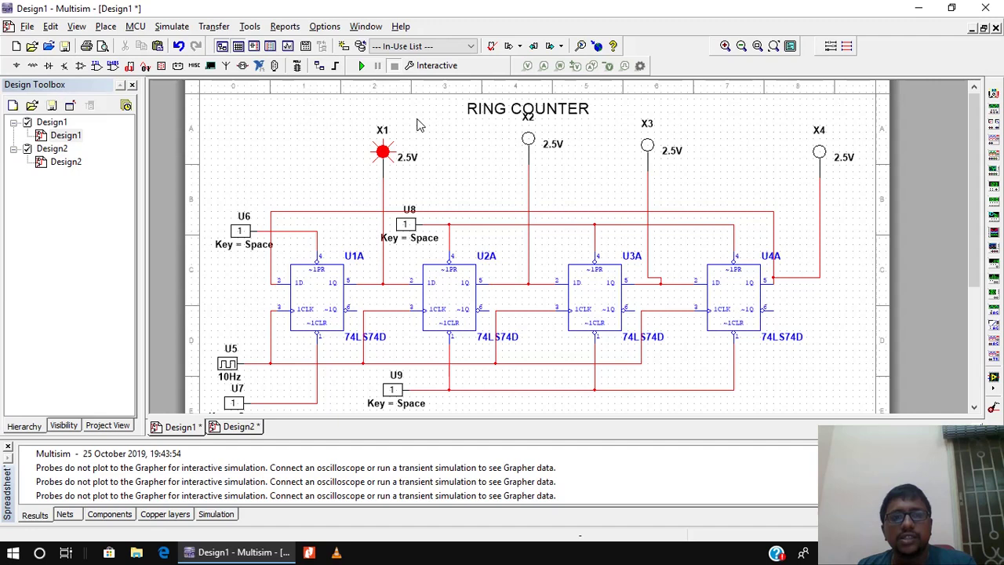
Compare the feedback wiring of Design2's Johnson counter with Design1's ring counter, finishing on the Johnson counter schematic.
left_click(229, 429)
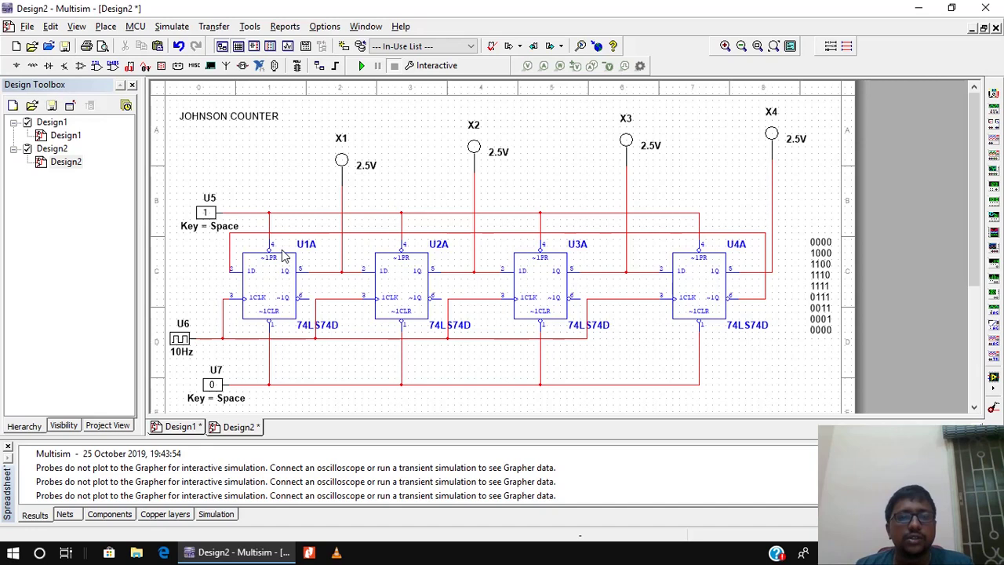
left_click(193, 427)
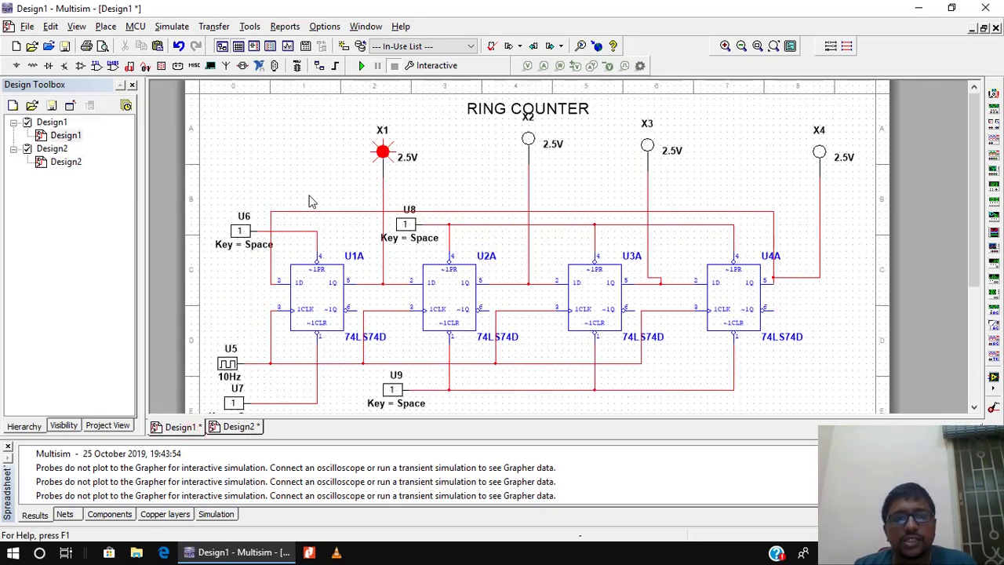
left_click(230, 427)
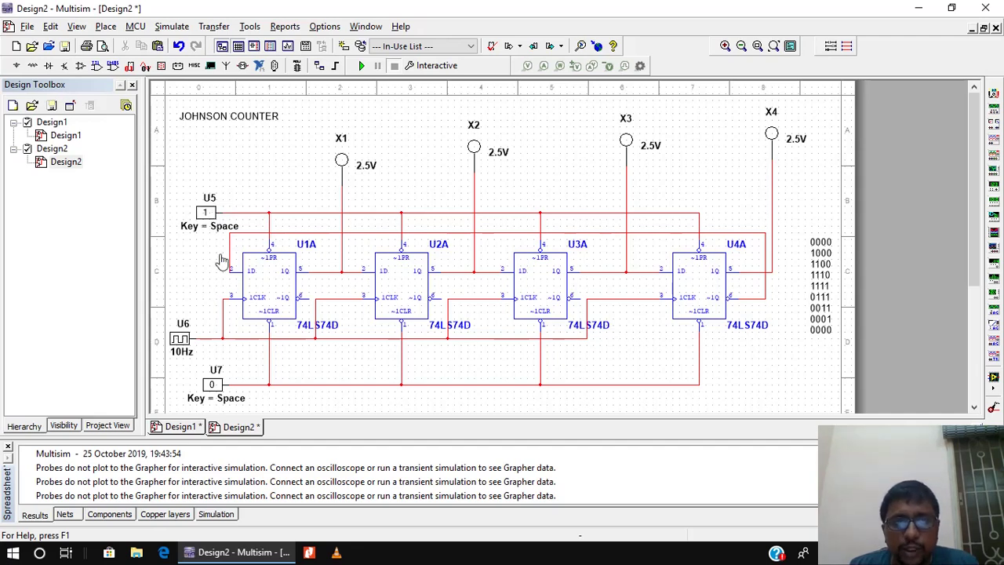
Simulate the Johnson counter, setting the clear constant U7 to 1 while paused before resuming and stopping the run.
left_click(361, 69)
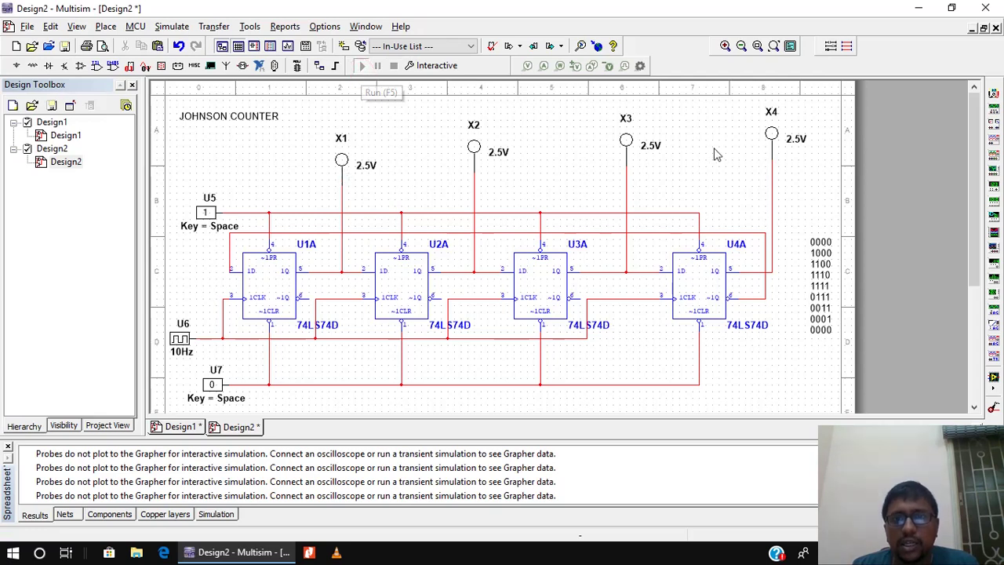
left_click(377, 66)
left_click(219, 391)
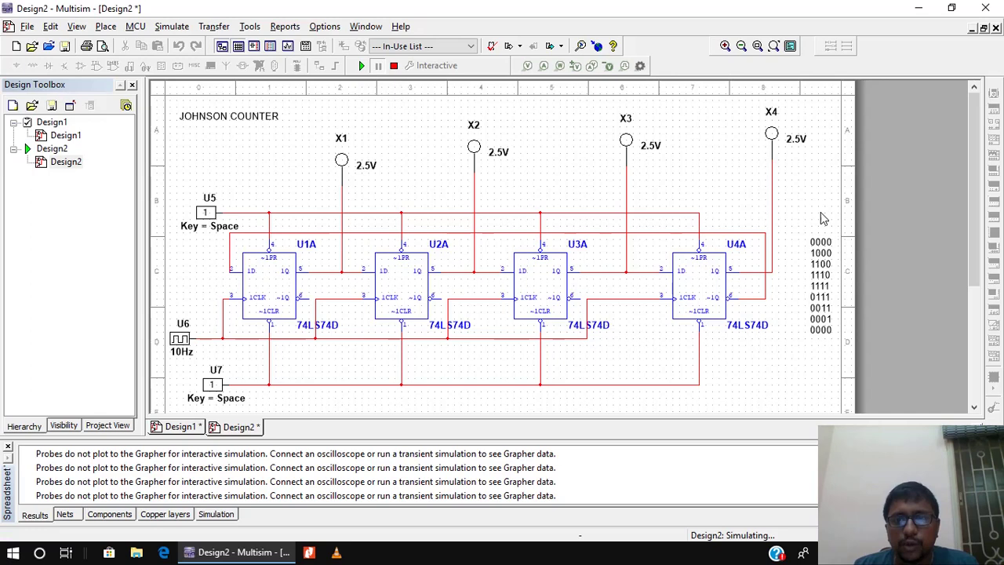
left_click(360, 69)
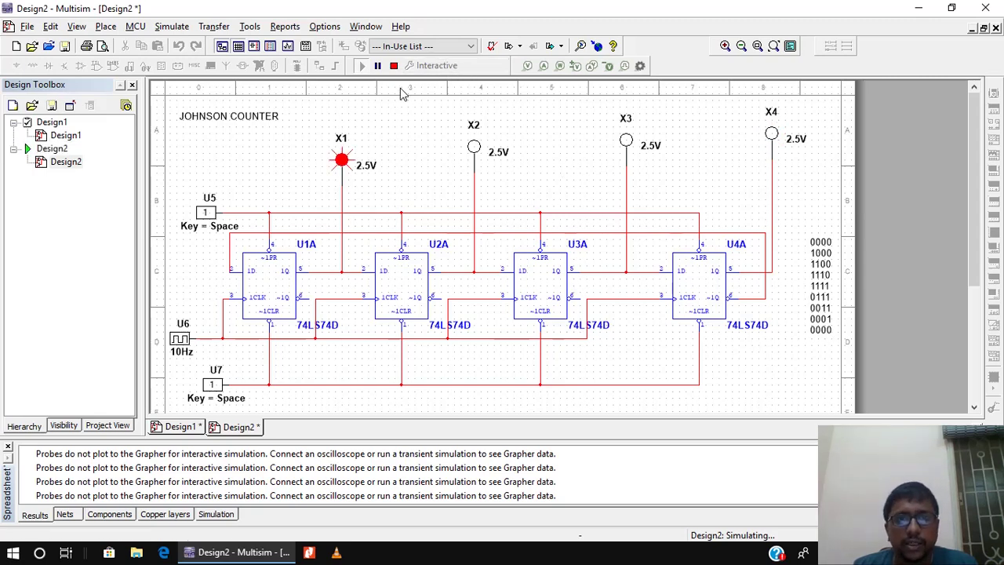
left_click(395, 67)
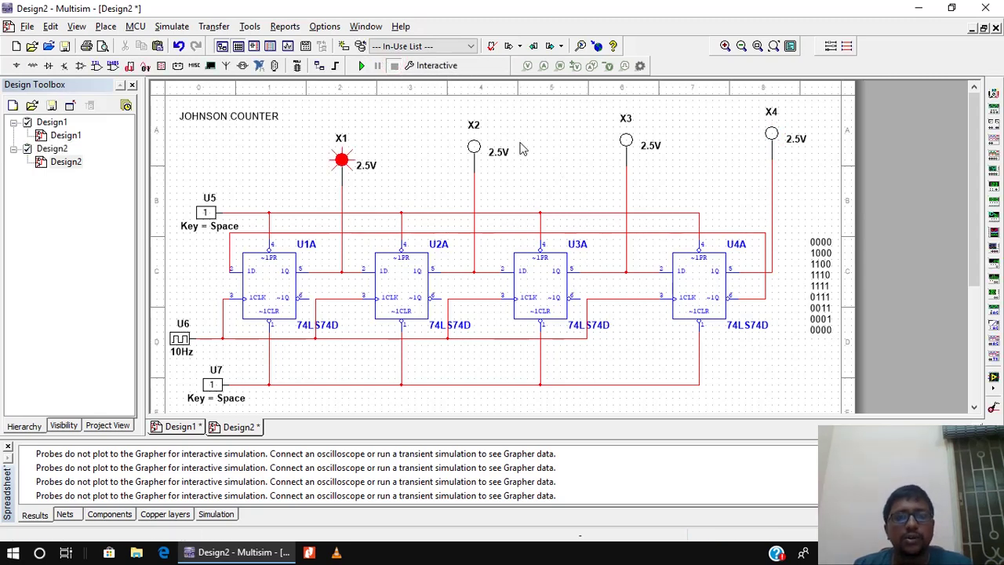